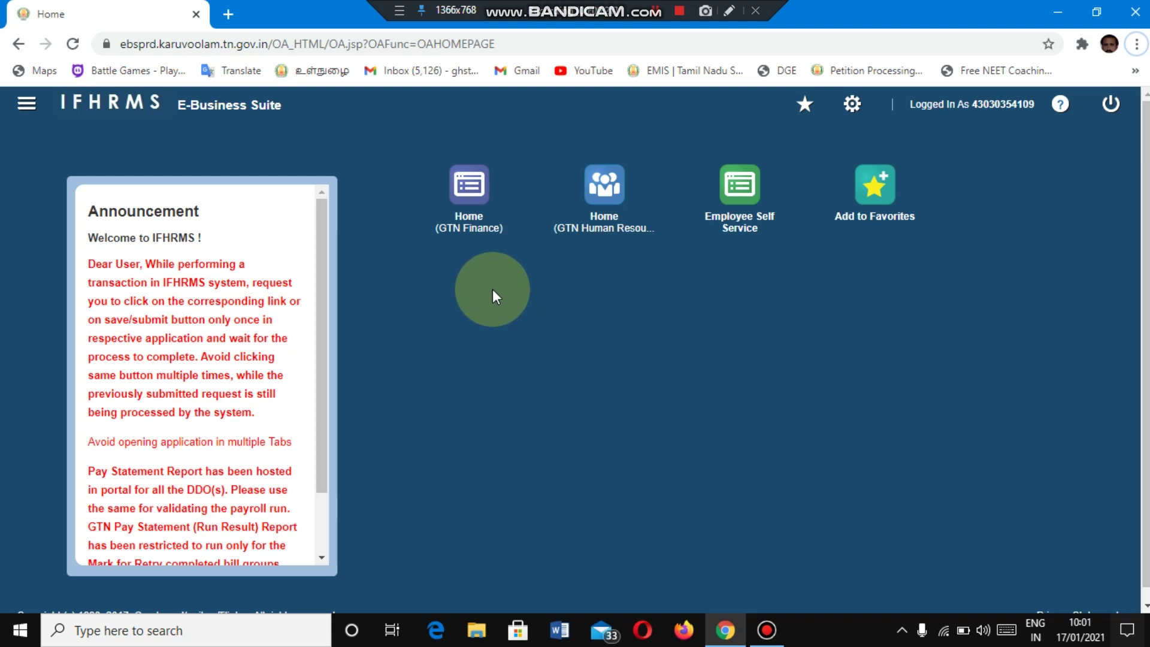
Step: Start creating a new bill from the Bills section of the GTN Finance home
click(468, 237)
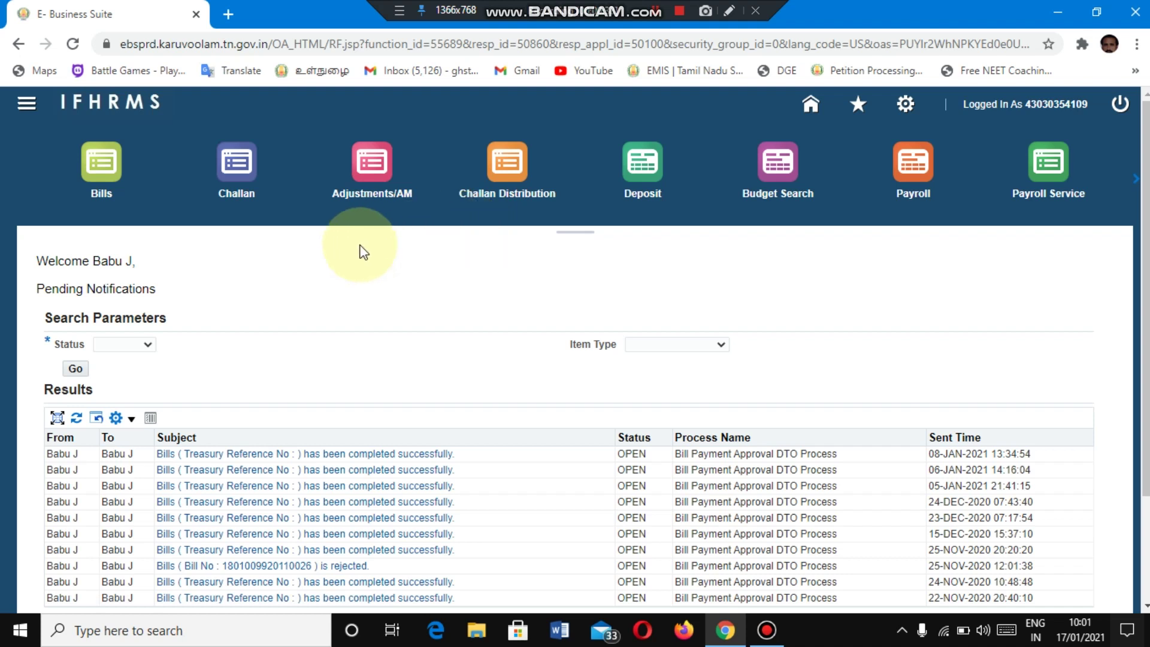
click(113, 189)
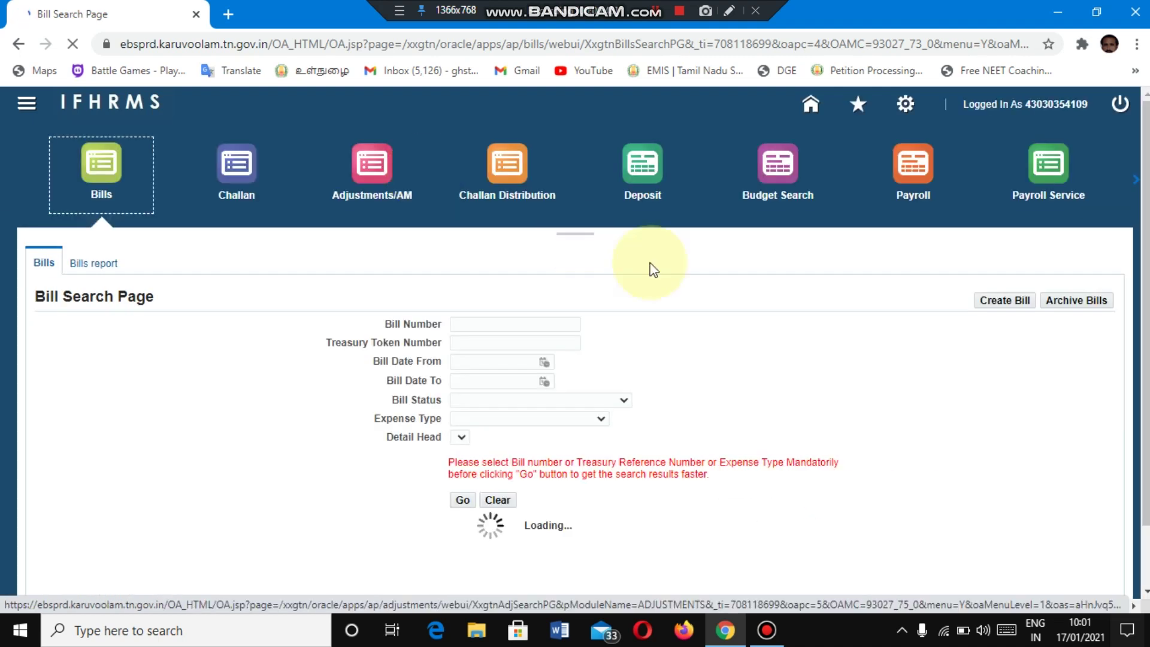
click(998, 307)
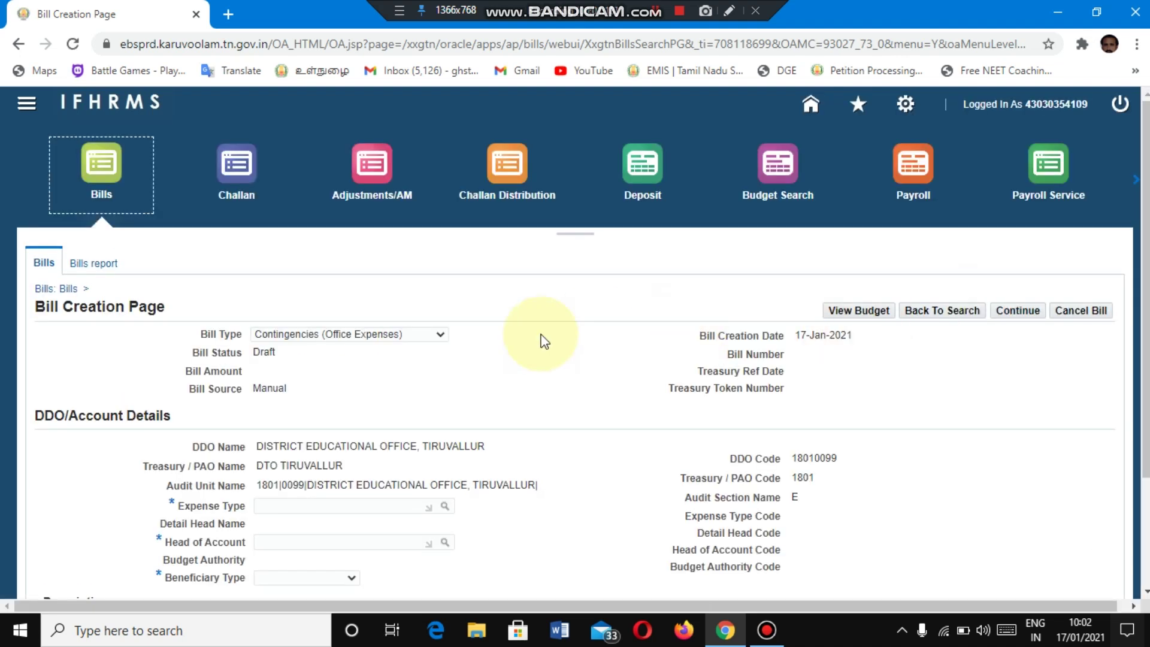
Step: Set the bill type to Non Salary (Employee - Manual) and choose Tour TA as the expense type
click(438, 337)
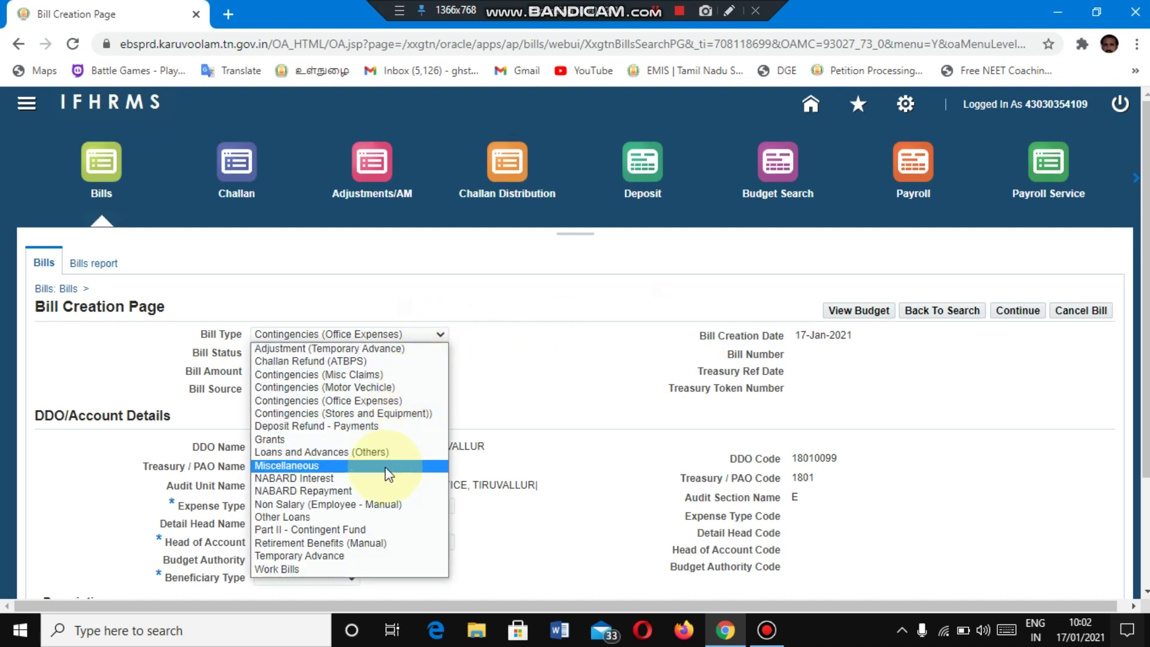
click(354, 505)
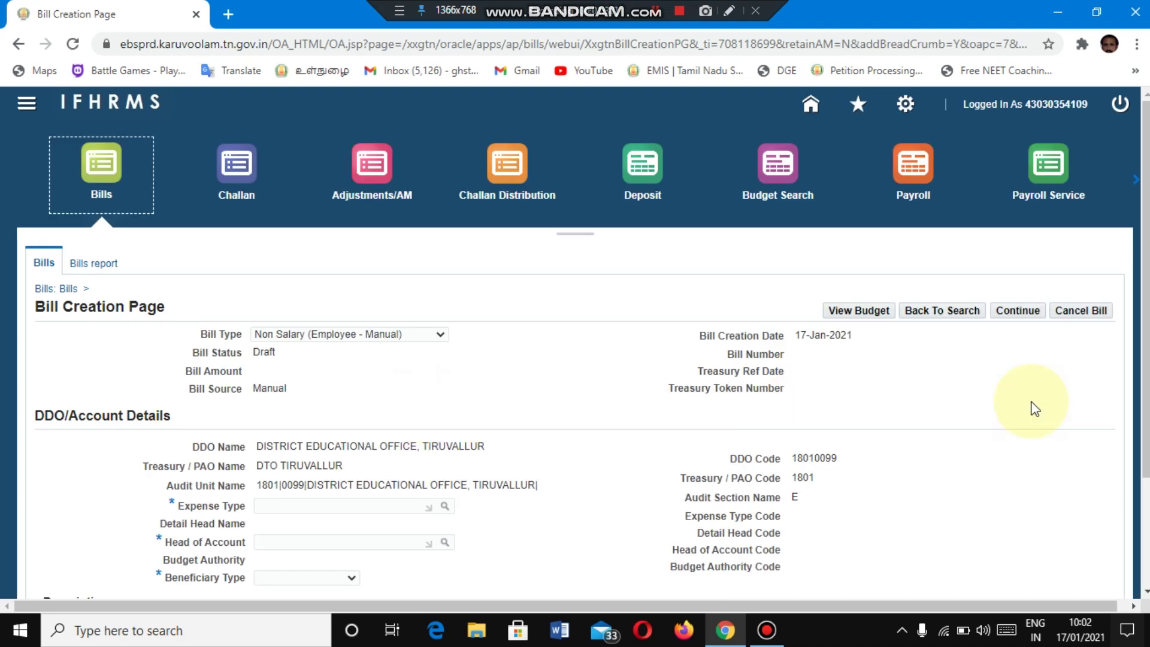
scroll(1034, 409, down, 2)
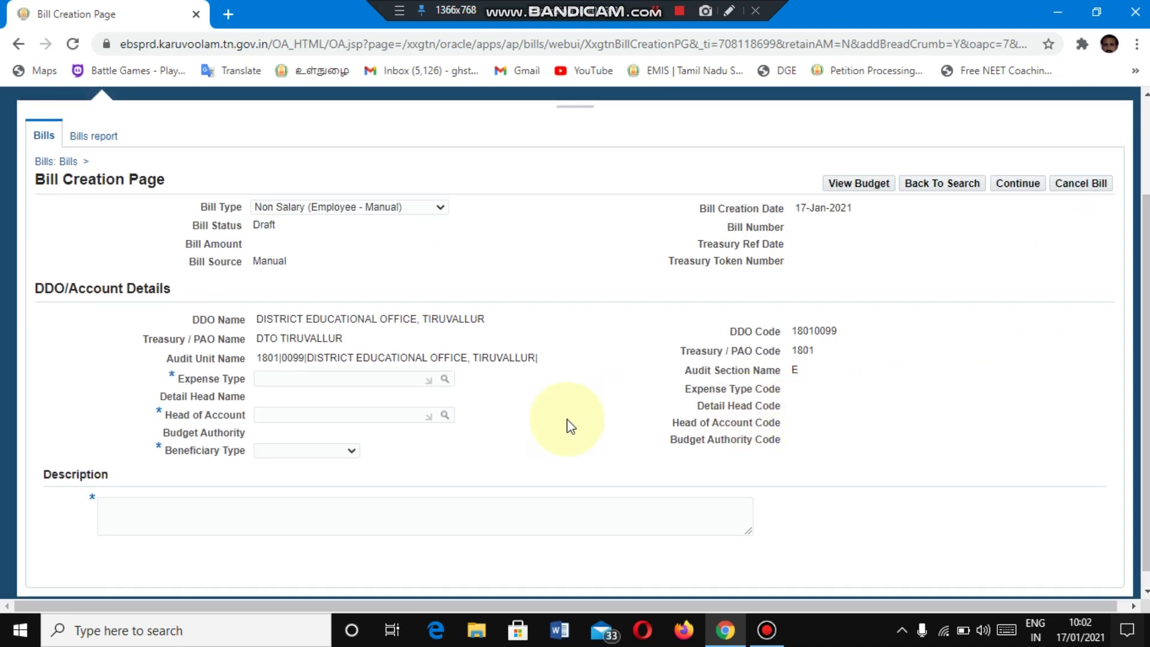
click(445, 380)
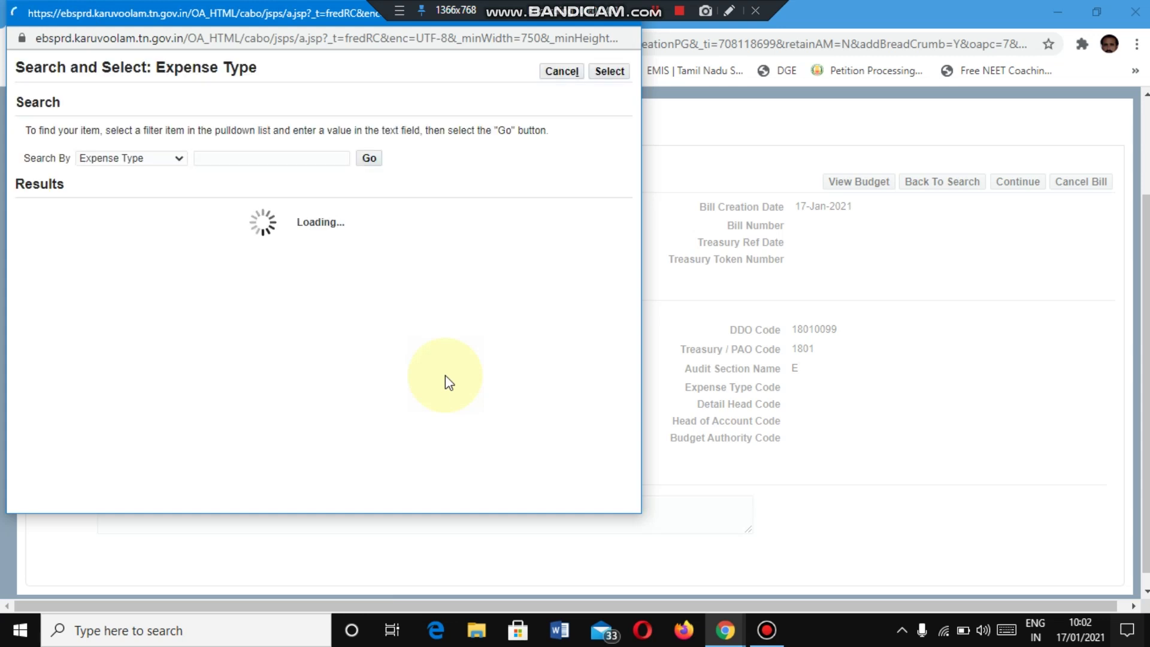
click(370, 159)
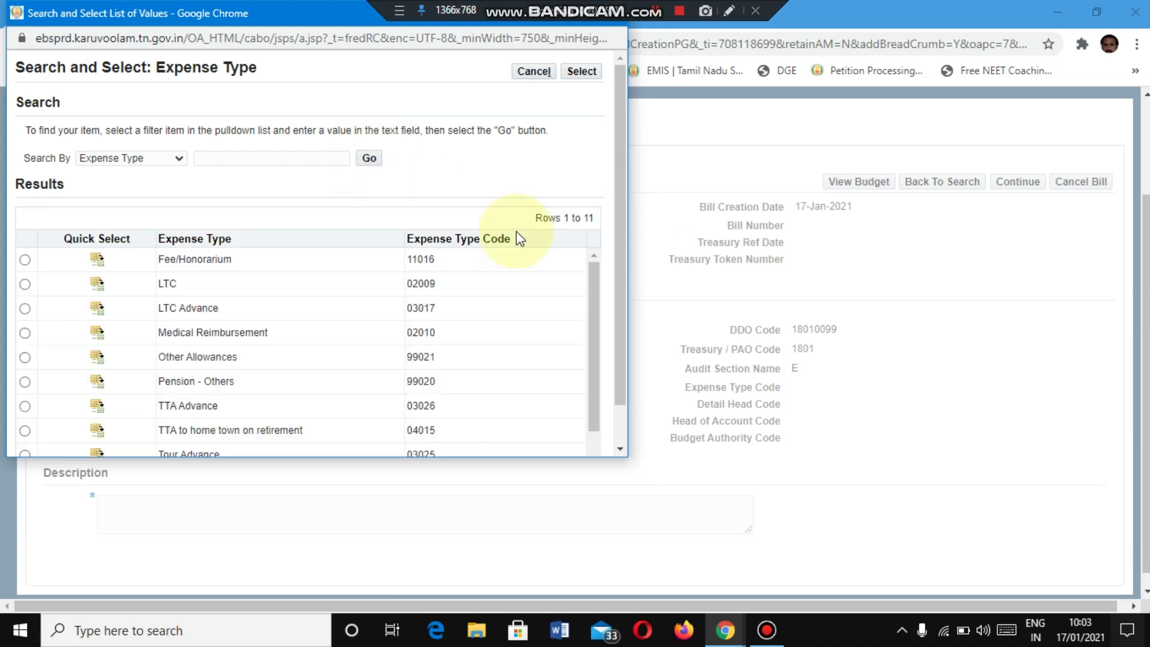
drag(593, 315, 595, 381)
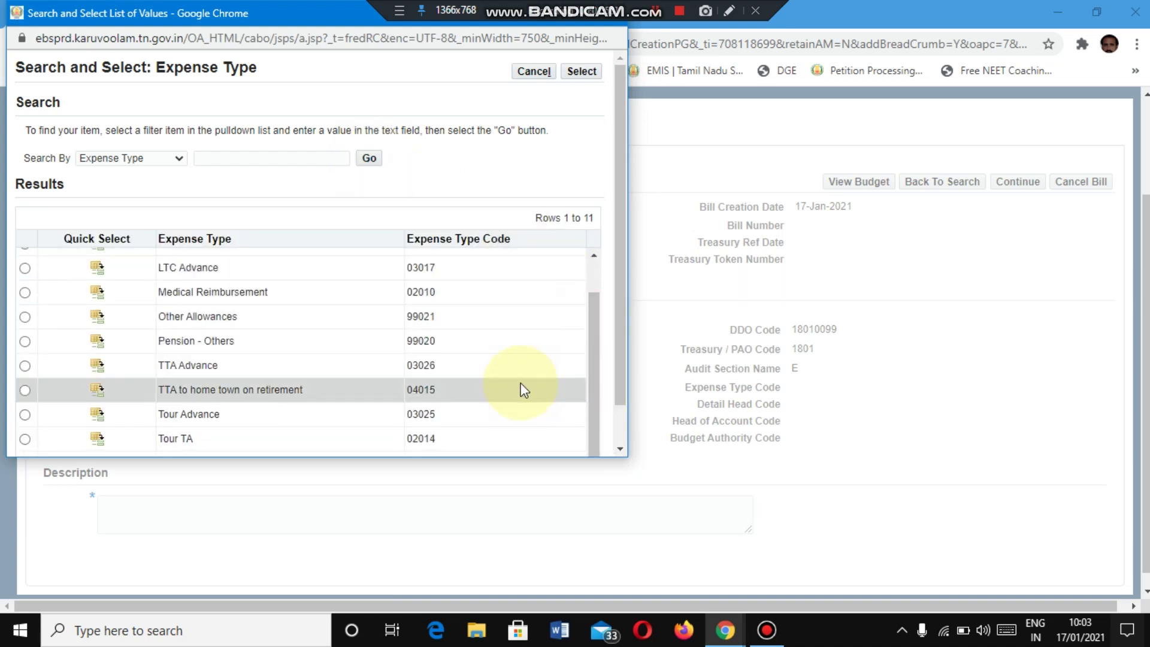
click(97, 438)
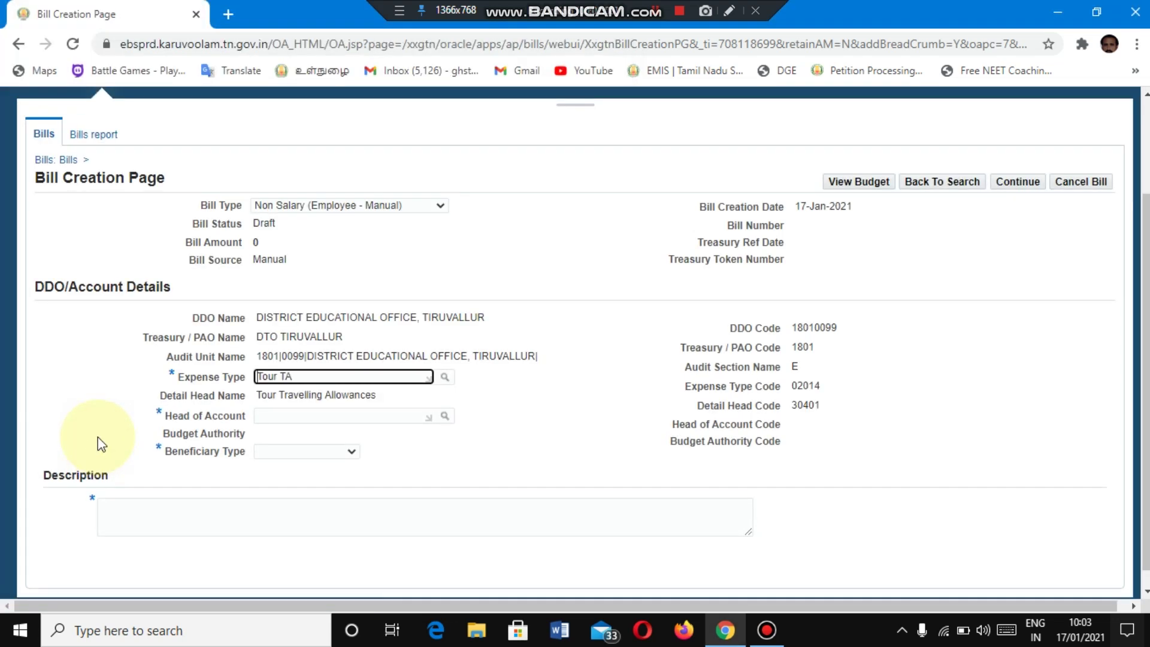
Step: Search the heads of account by account code 220202101 and choose Inspection of General Schools with code 220202101AA
click(446, 422)
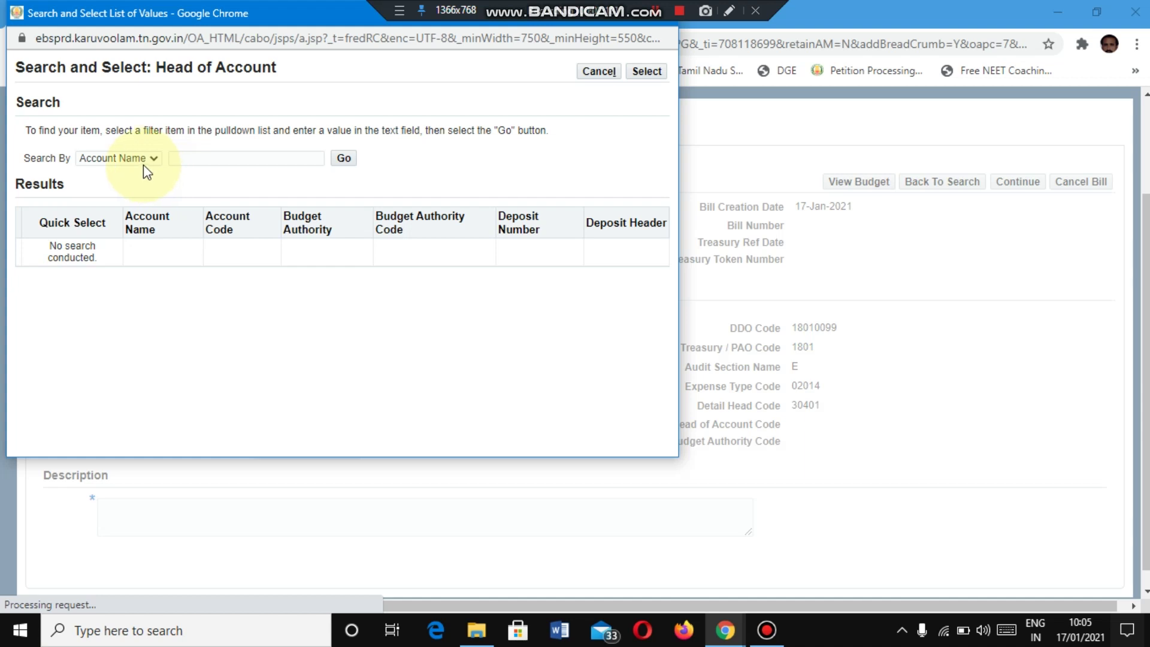
click(153, 159)
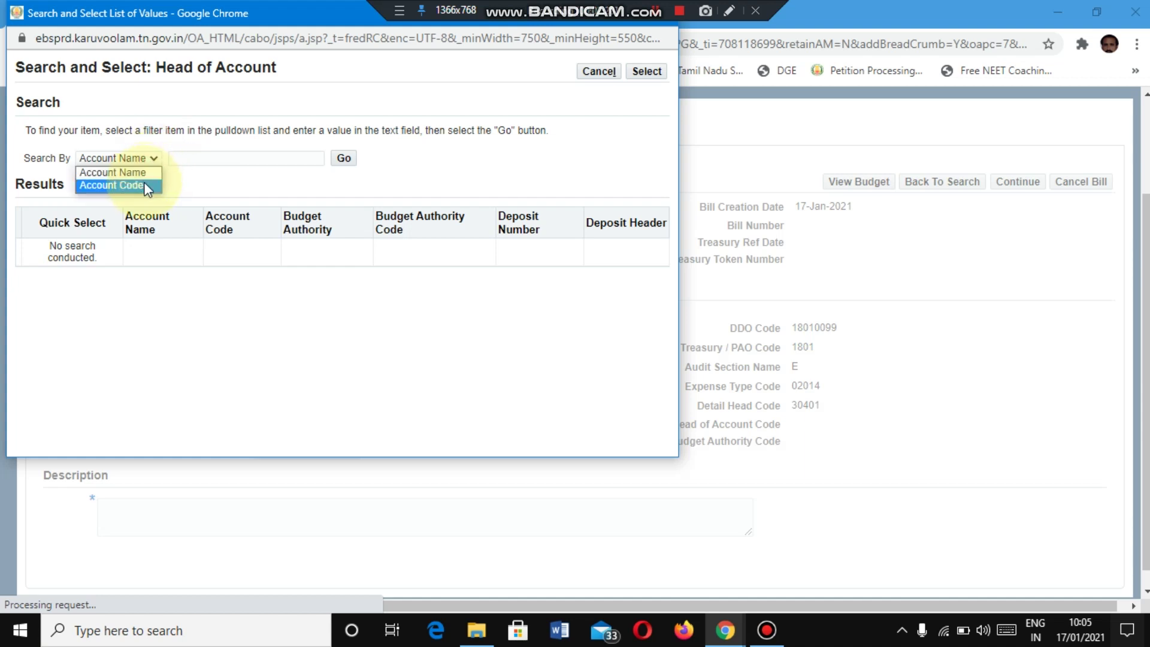
click(146, 187)
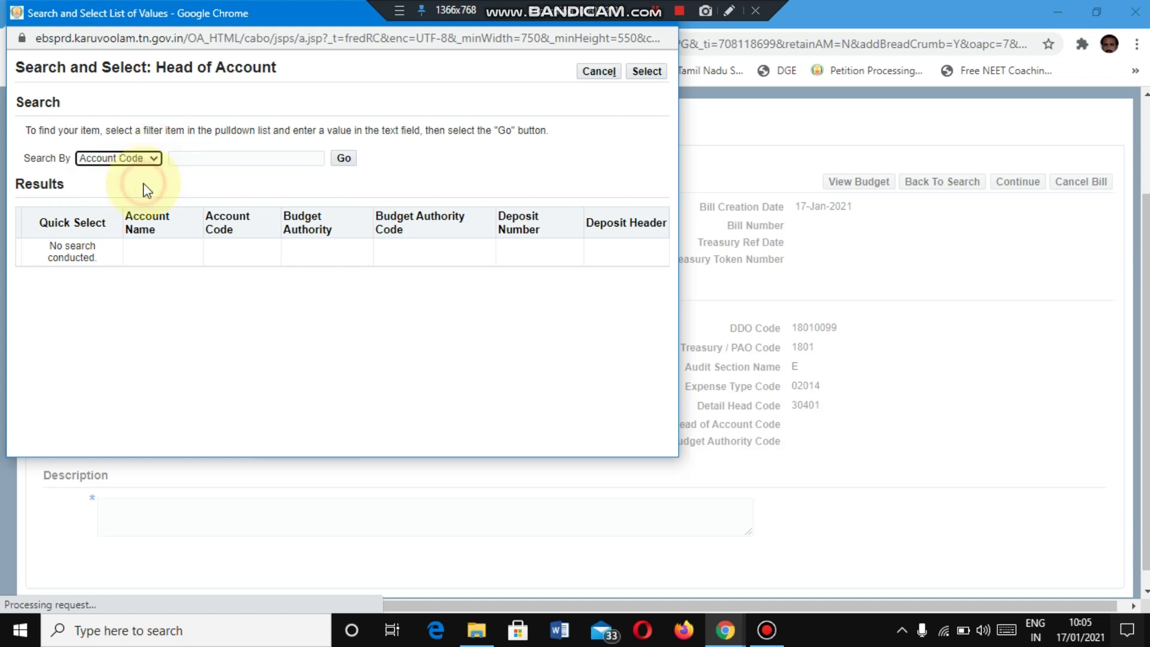
click(191, 159)
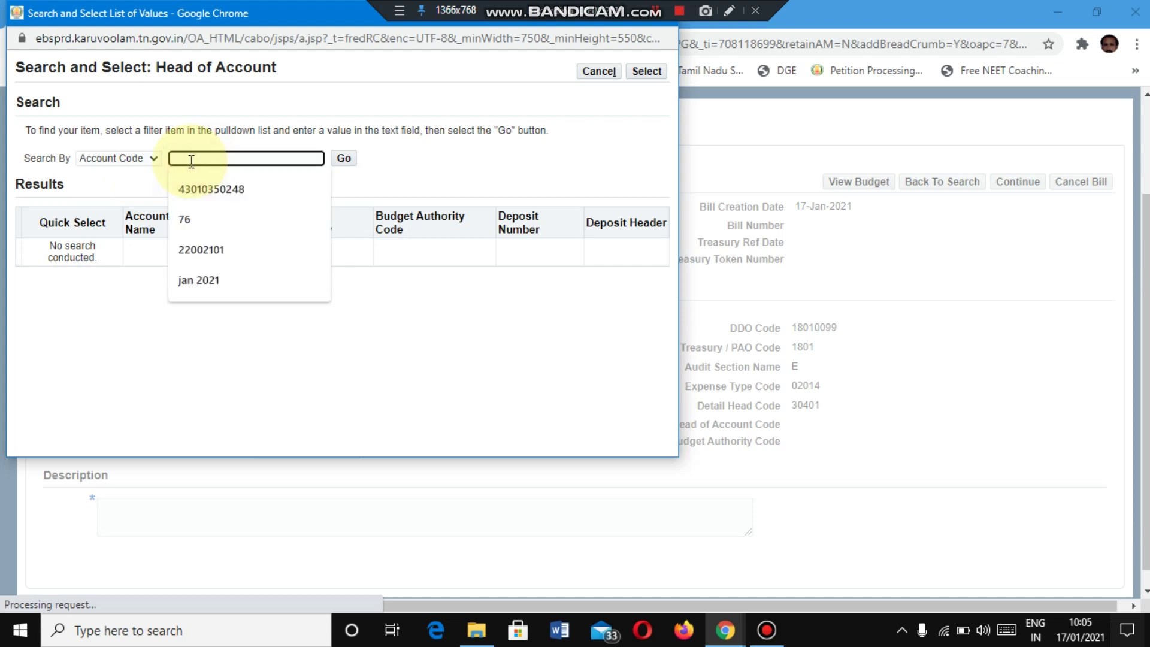
text(22)
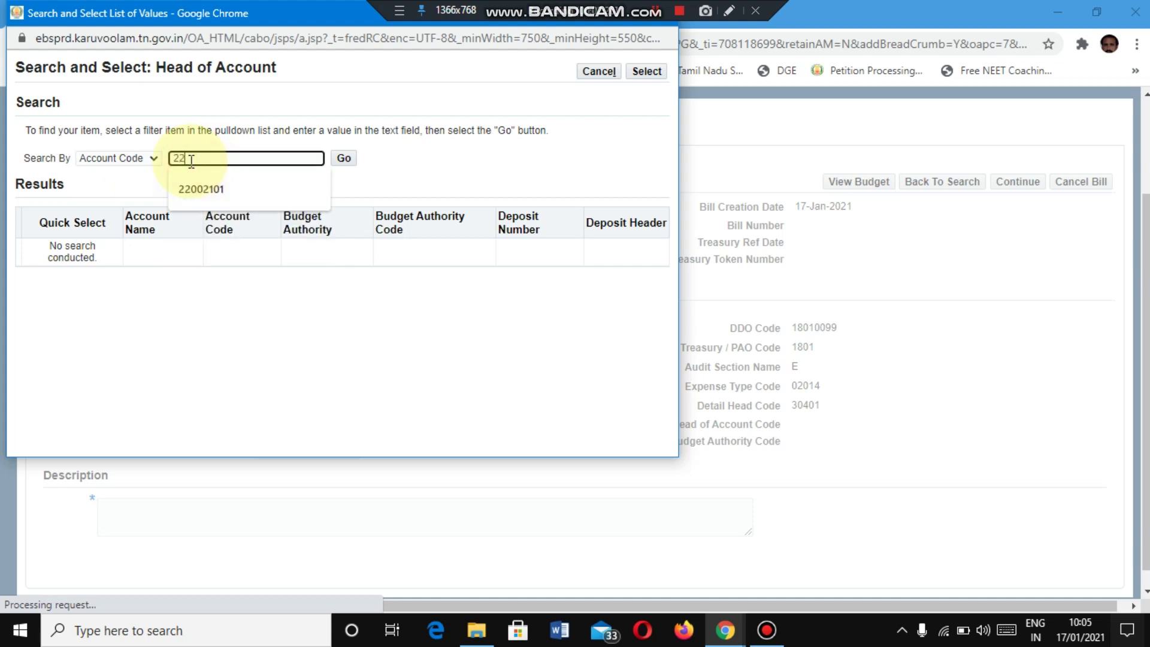
text(0202)
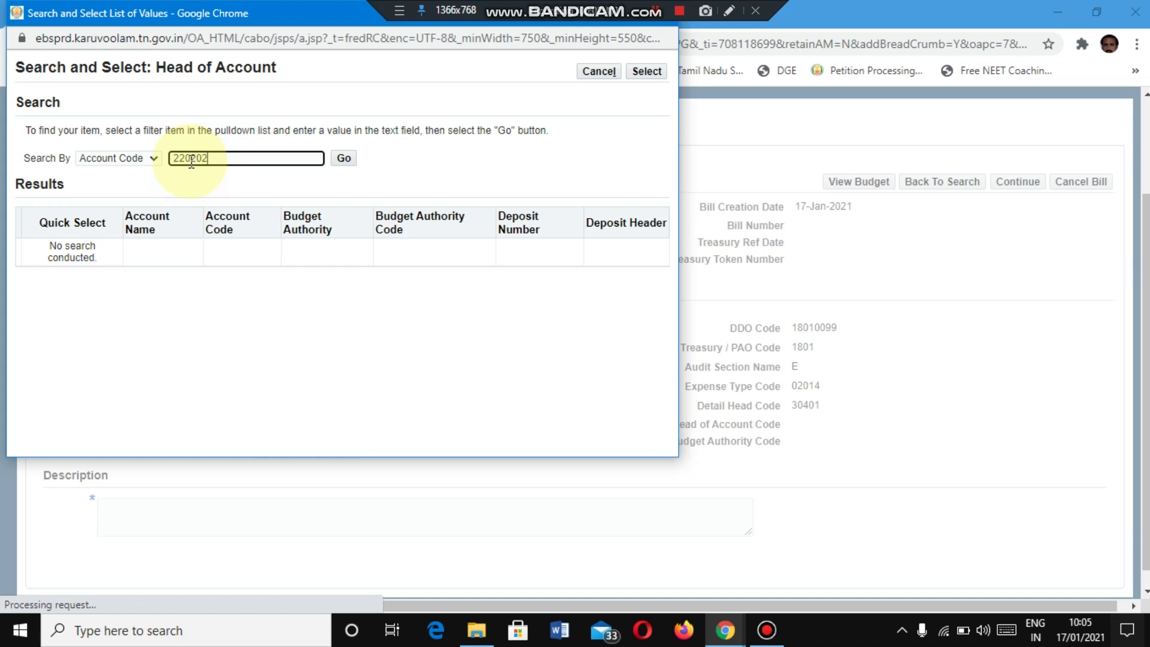
text(101)
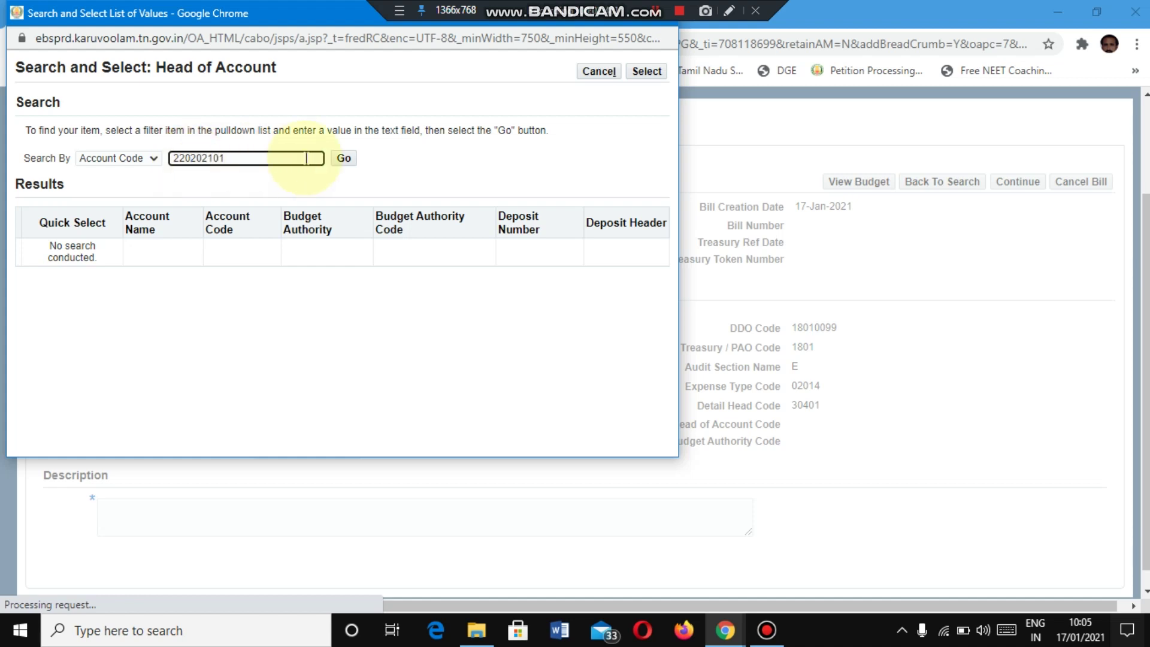
click(344, 159)
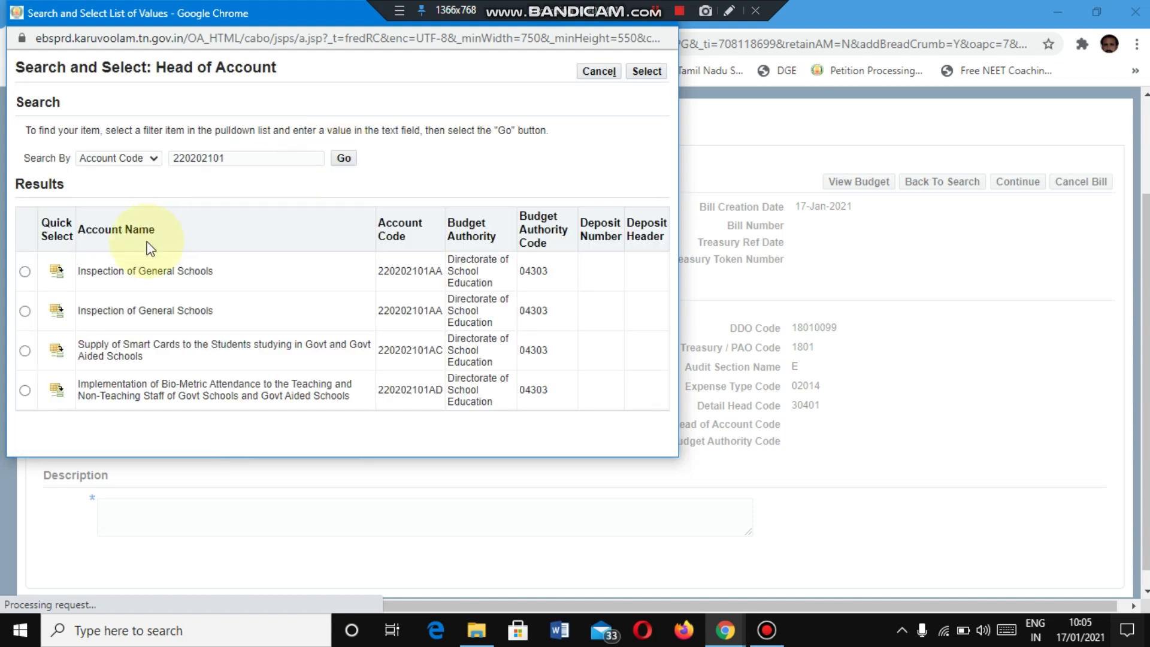
click(56, 270)
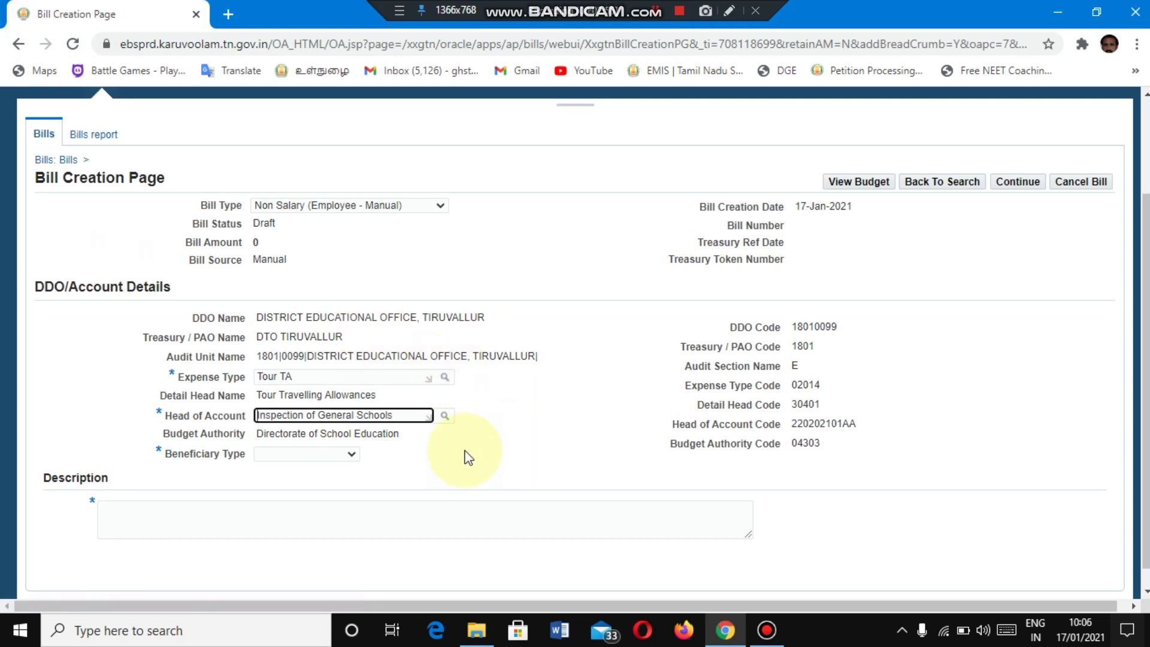
Step: Set the beneficiary type to Employee with the description "TOUR TA" and continue the bill creation
click(352, 453)
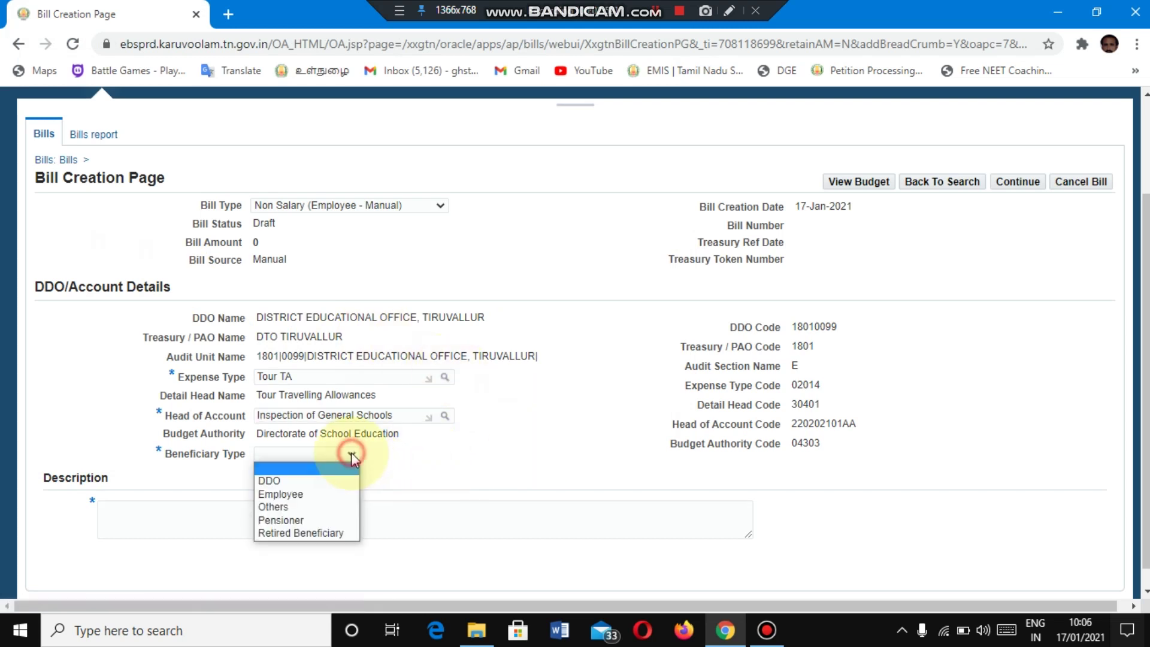
click(316, 495)
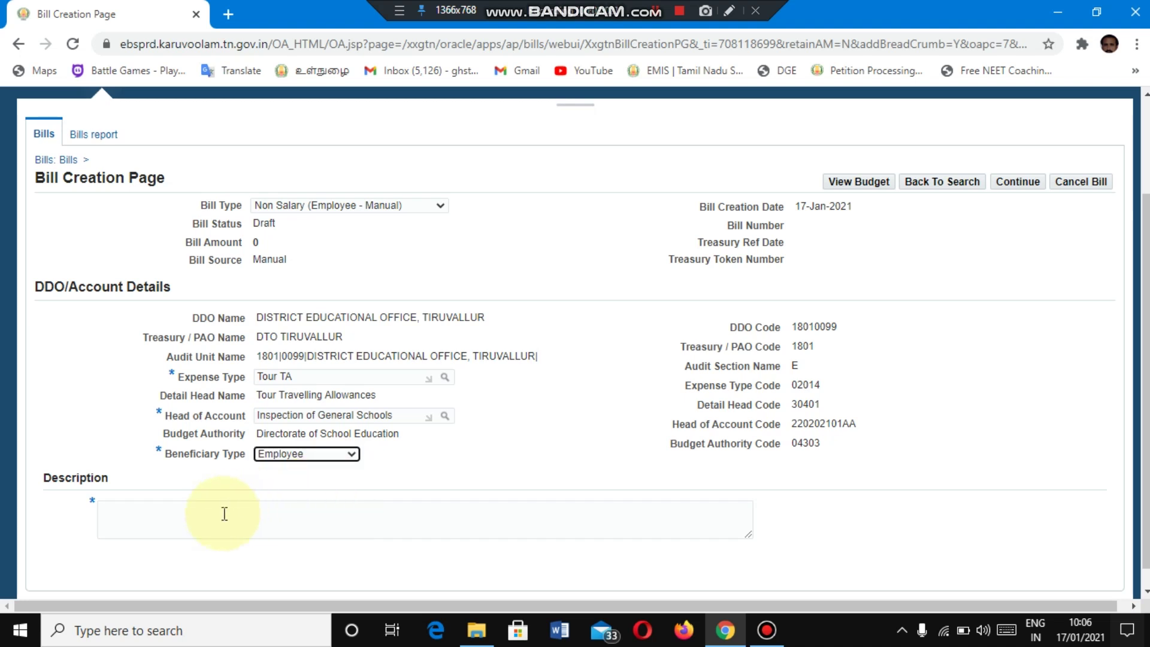
click(126, 522)
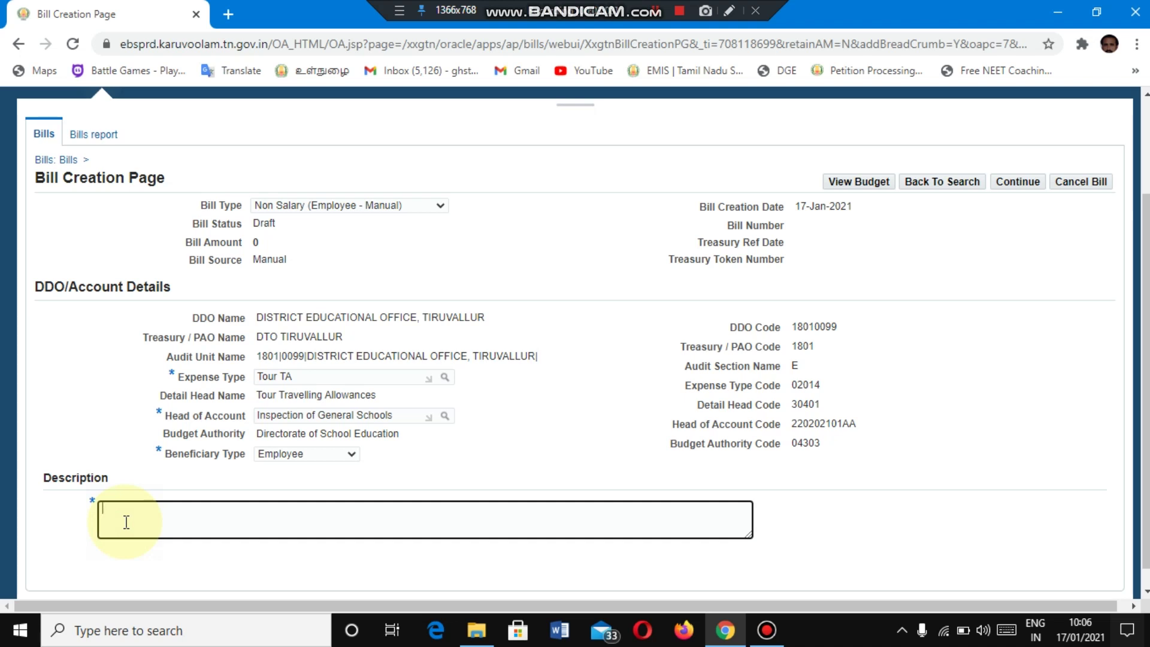
text(TOUR TA)
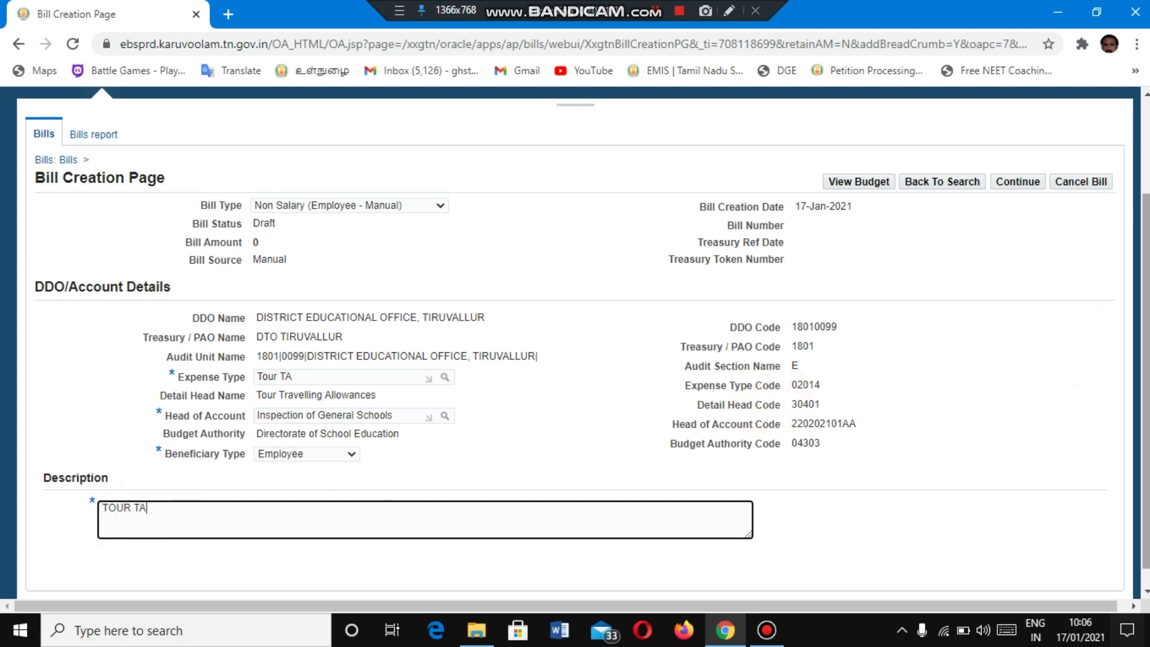
scroll(1138, 300, down, 1)
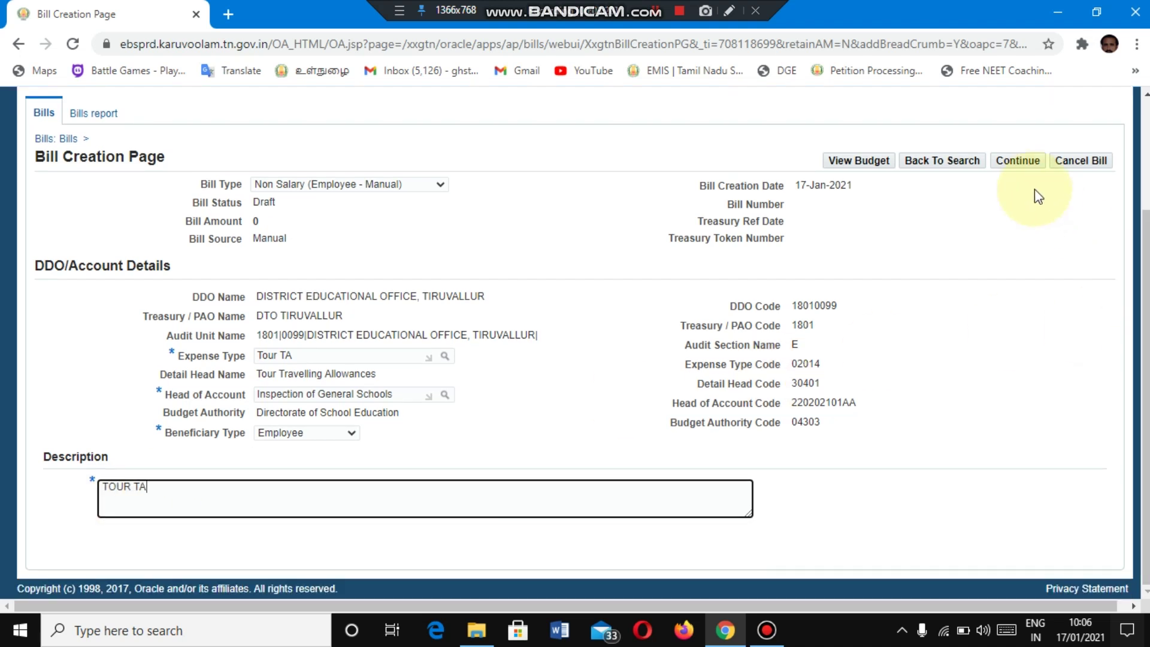
click(1012, 166)
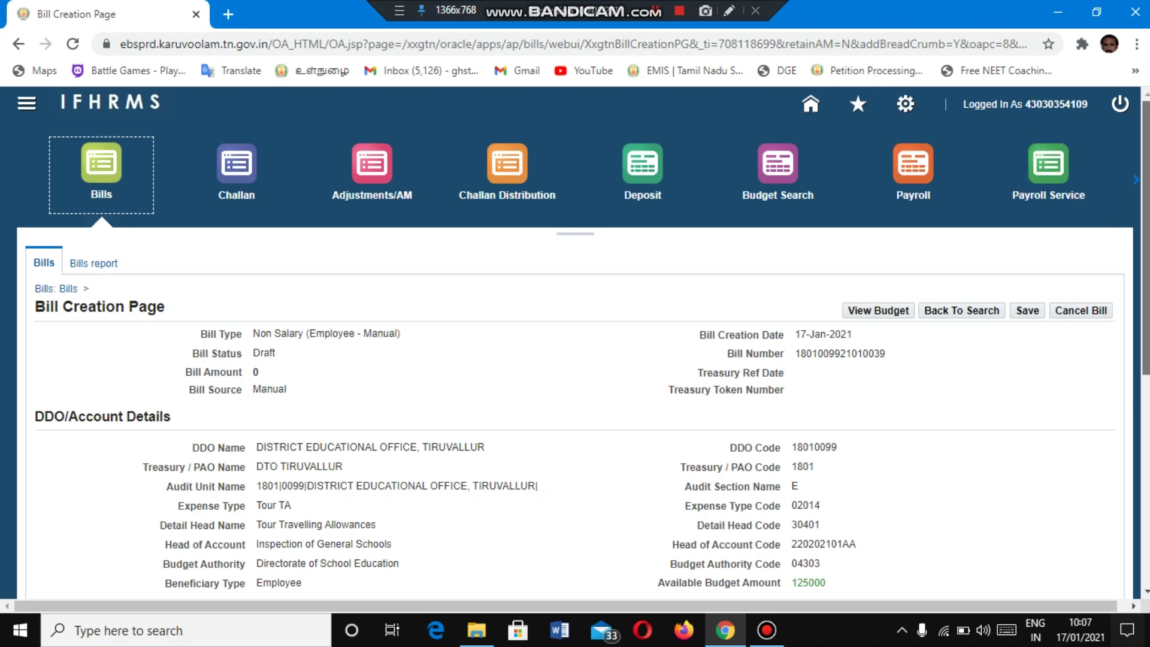
Step: Add an empty line to the bill lines of the draft bill
scroll(1012, 167, down, 1)
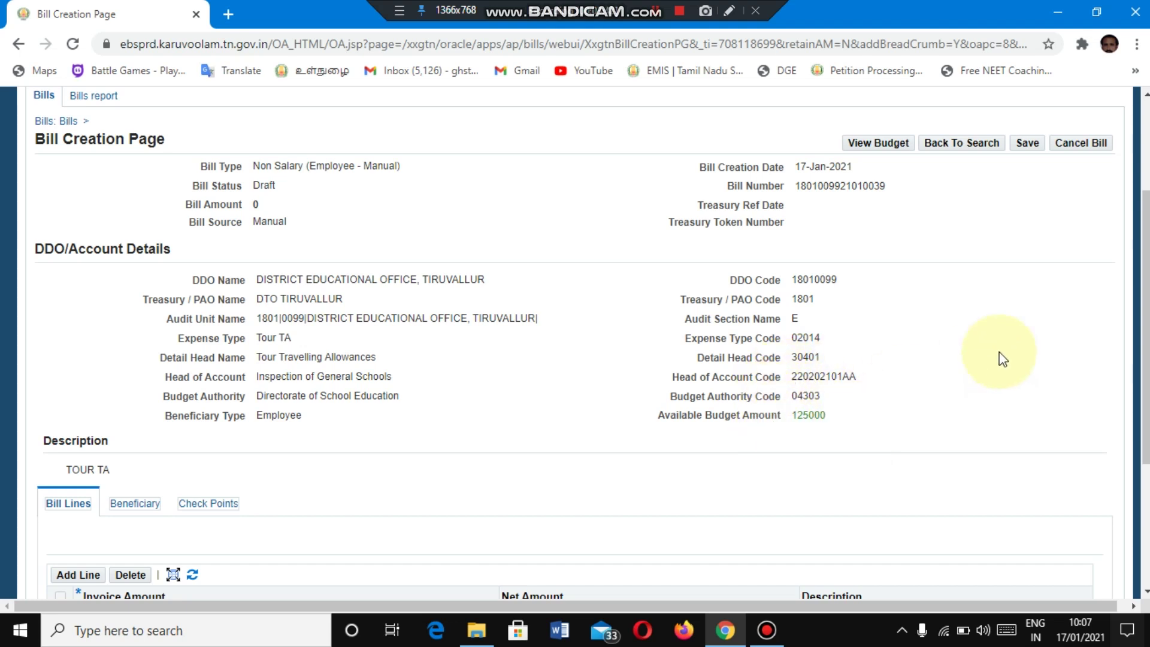
scroll(1145, 329, down, 2)
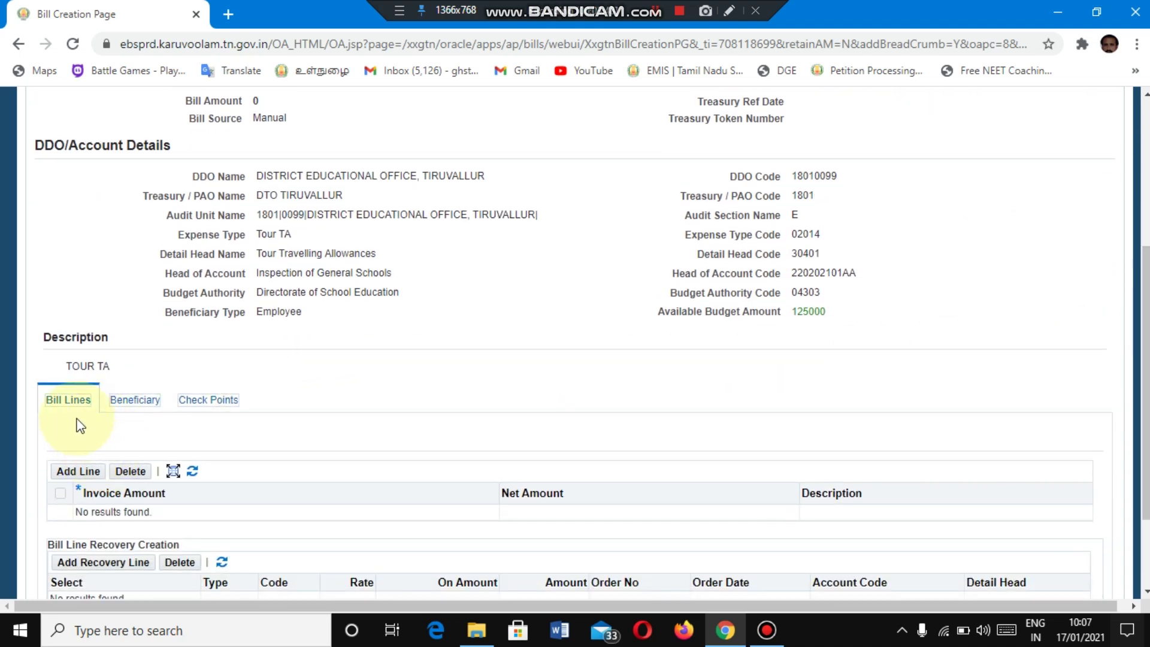
click(84, 472)
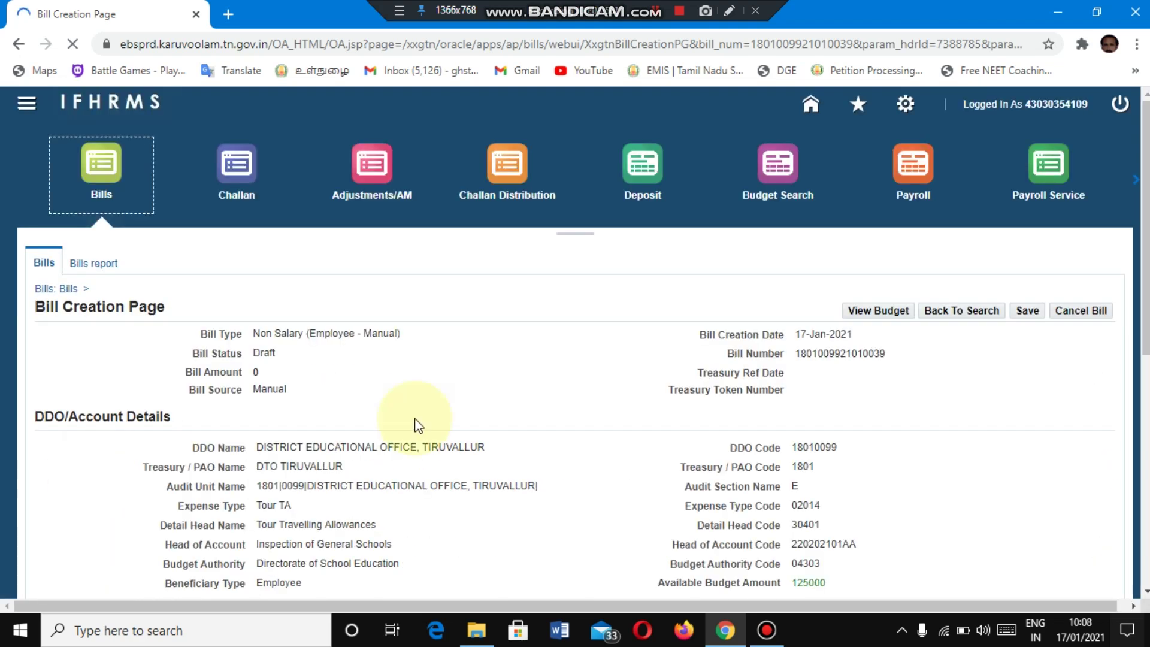
Step: Enter invoice number 62 and invoice date 04-Jan-2021 in the new bill line
scroll(1101, 424, down, 5)
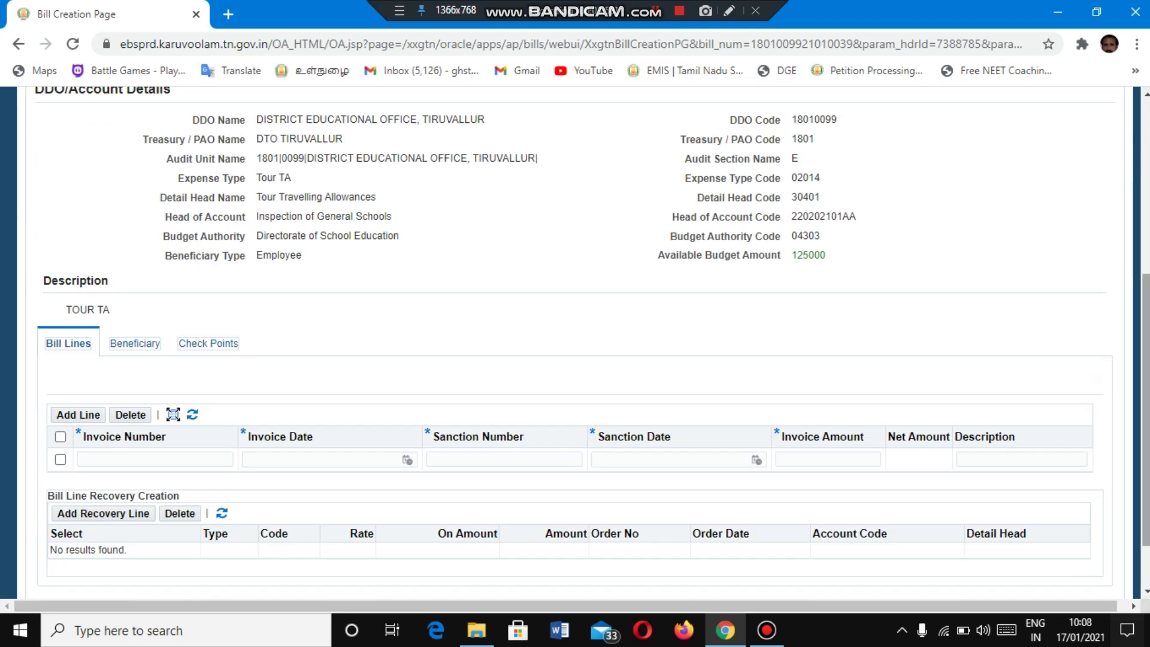
scroll(1068, 506, down, 1)
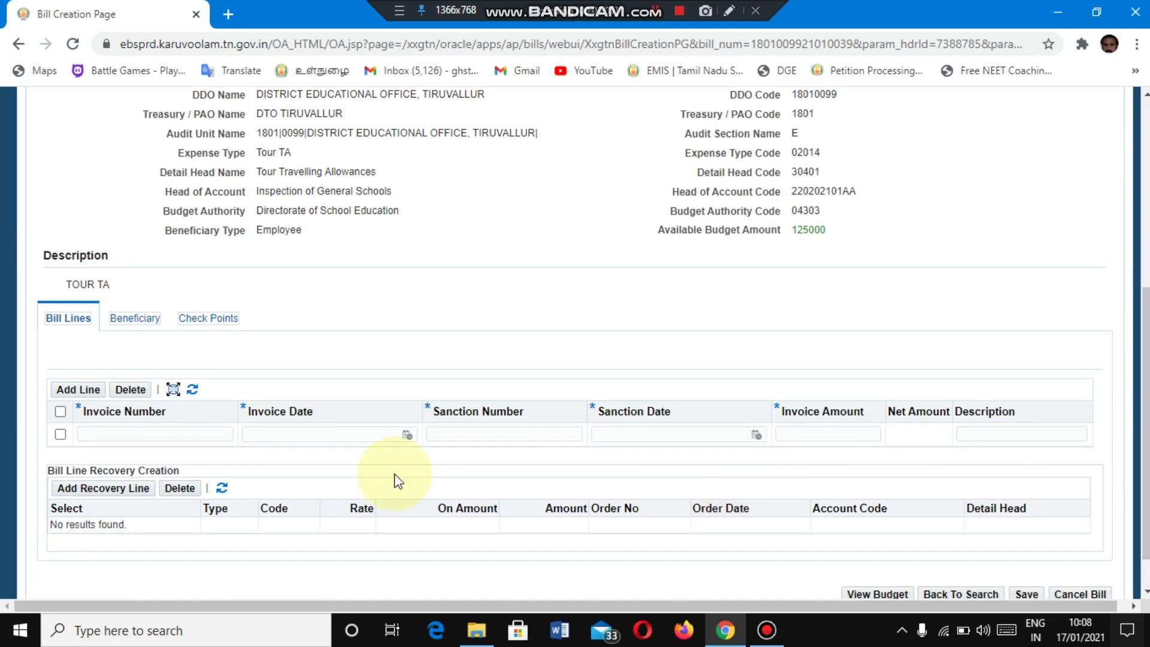
click(162, 433)
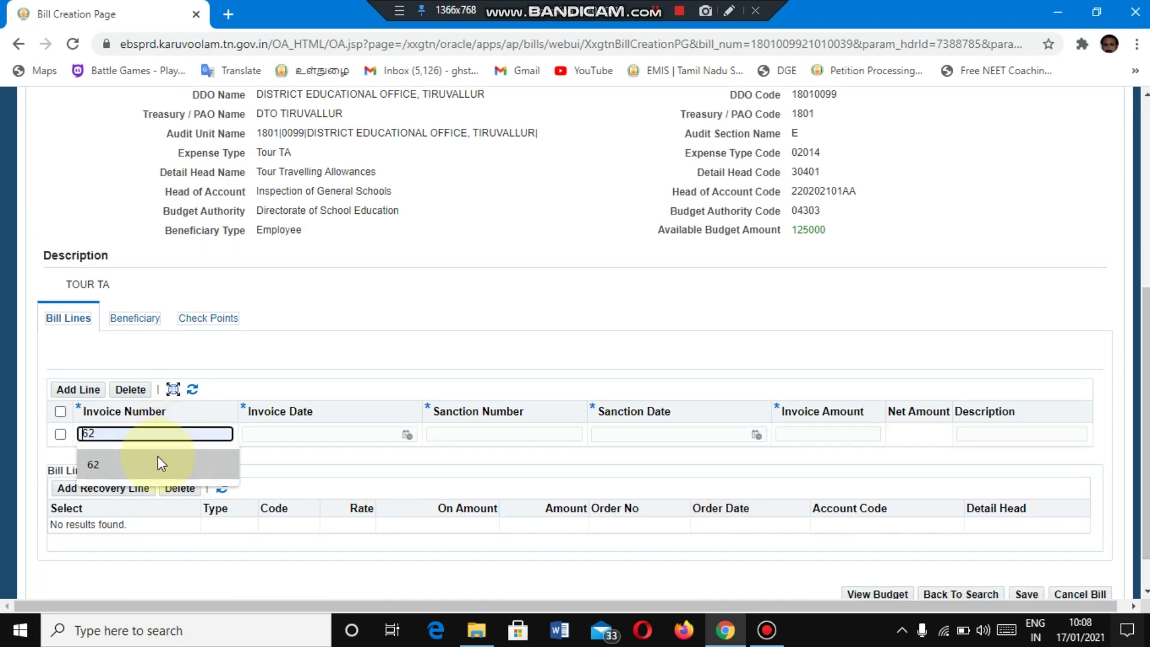
click(157, 457)
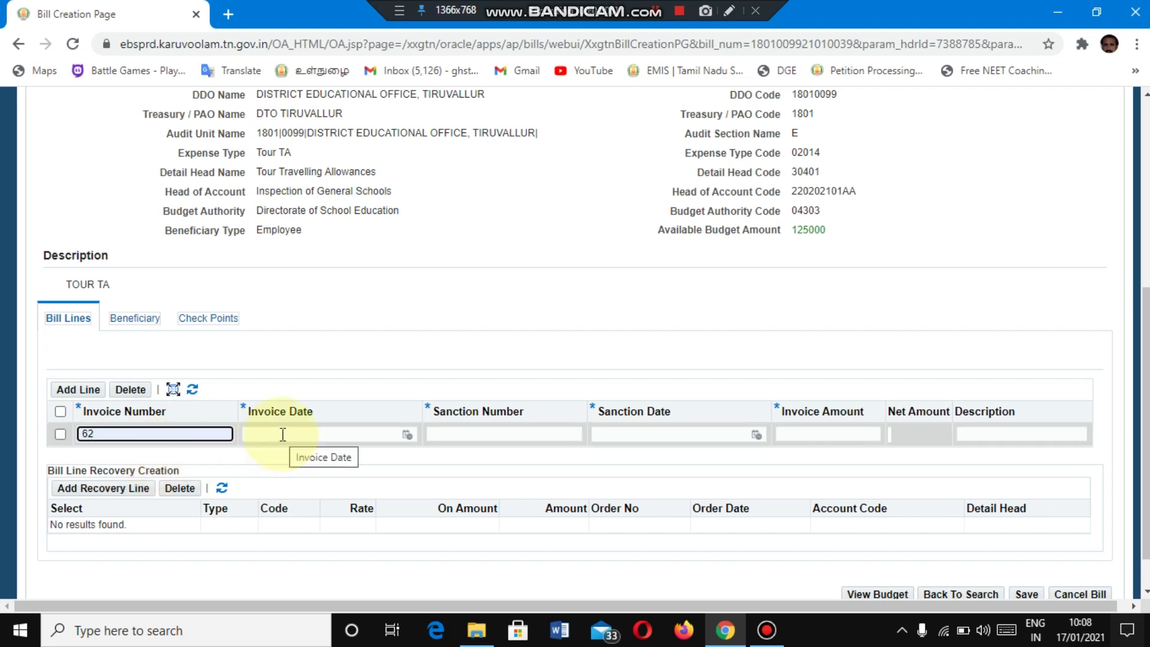
click(407, 437)
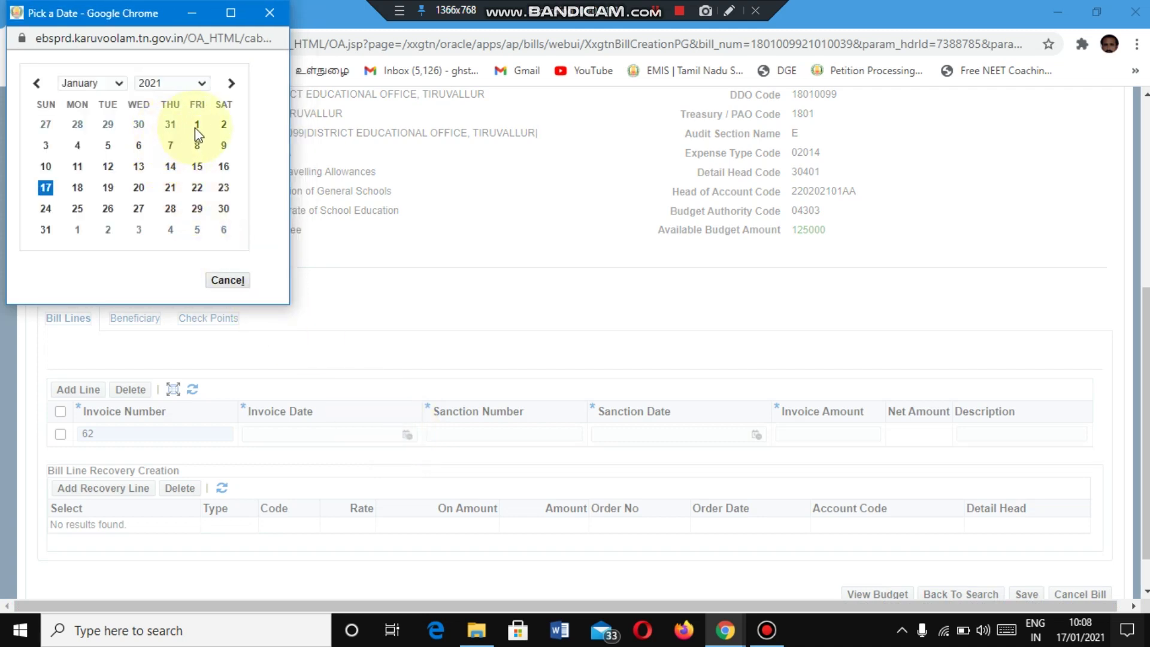
click(78, 147)
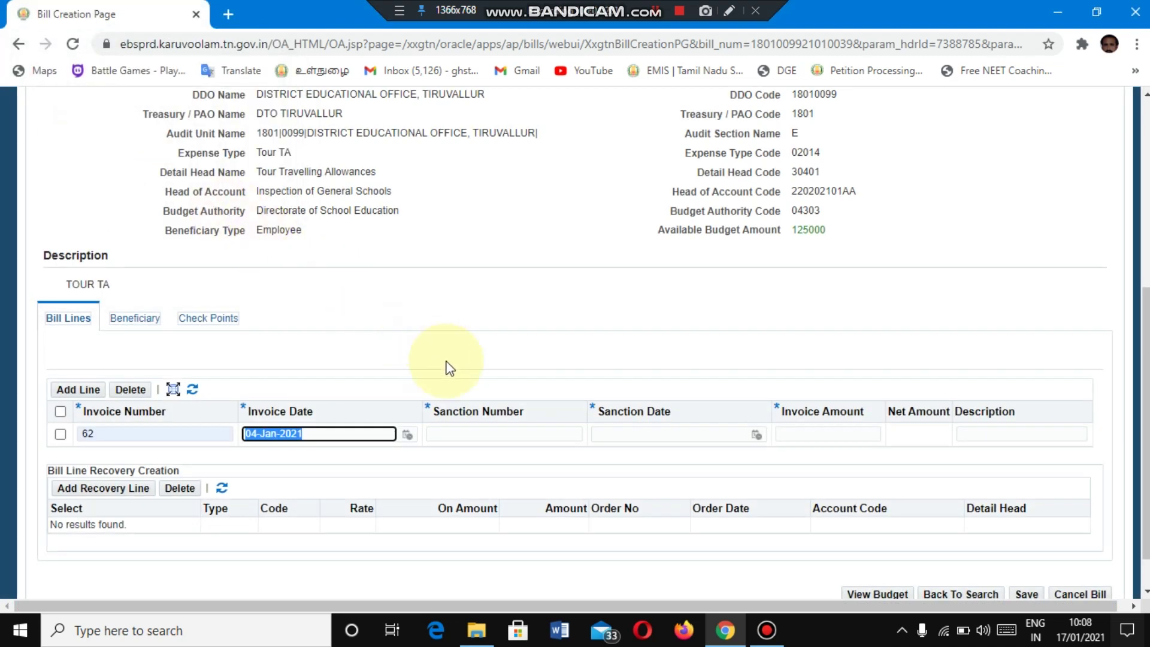
Step: Enter sanction number 66 and sanction date 12-Jan-2021 in the bill line
click(449, 432)
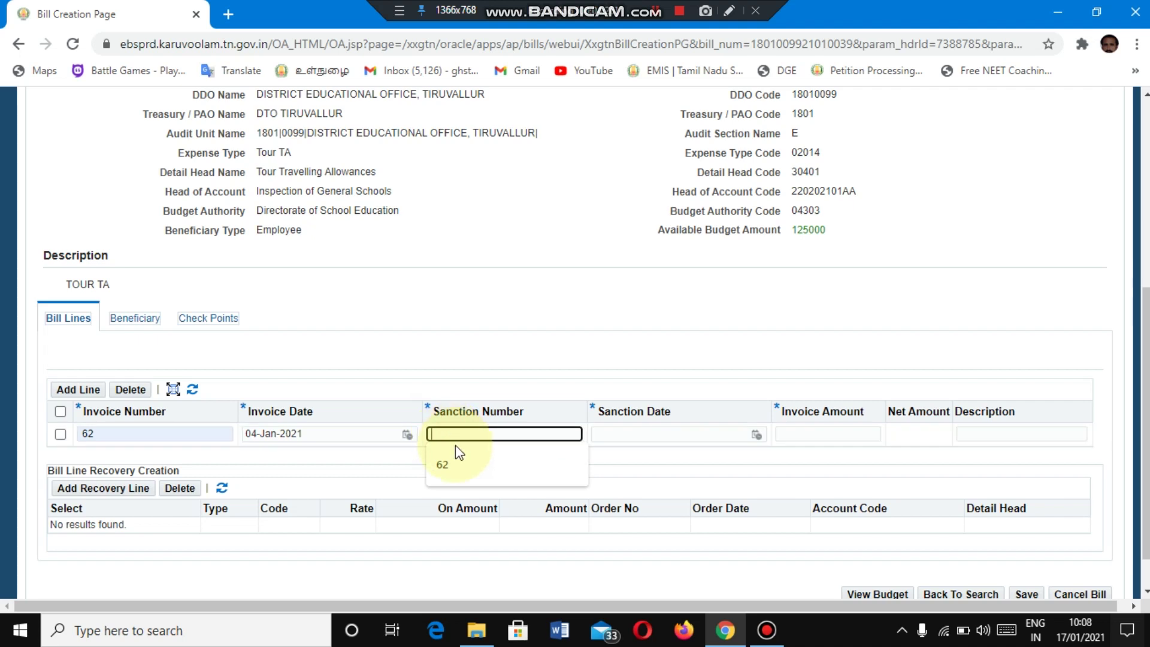
text(66)
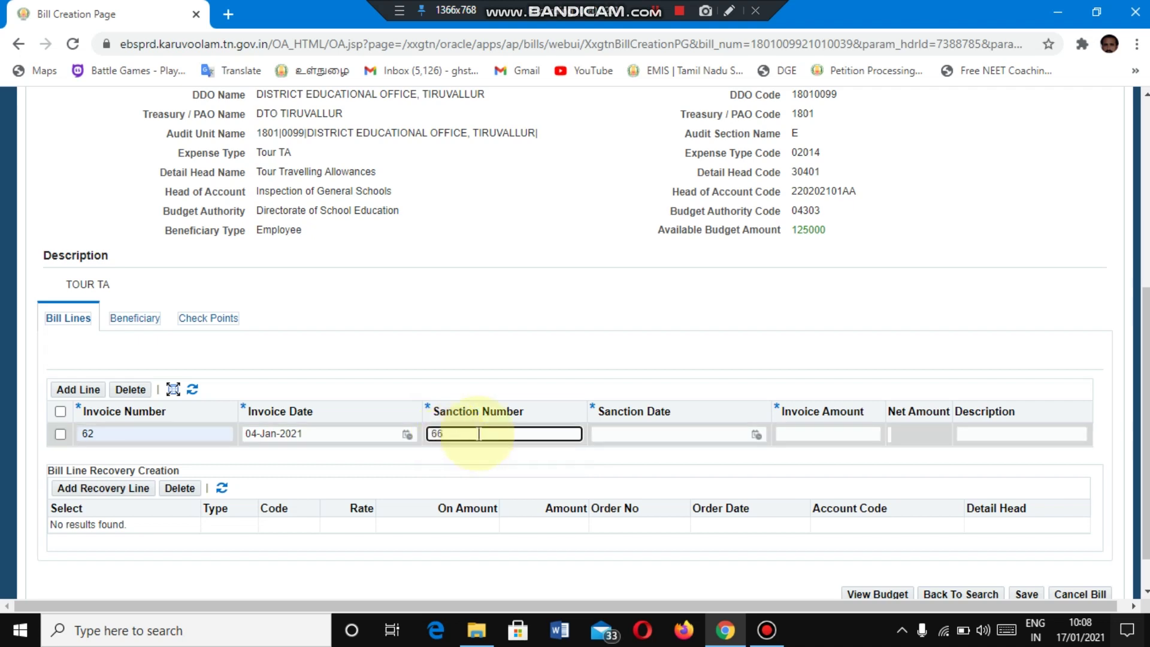
click(755, 436)
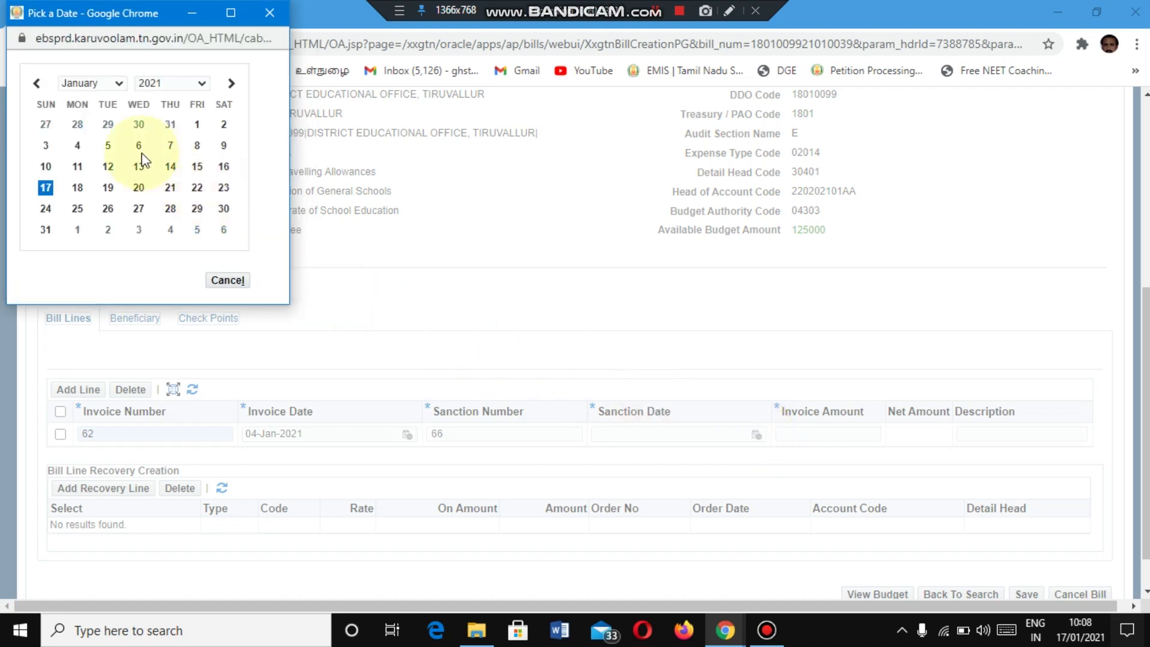
click(108, 168)
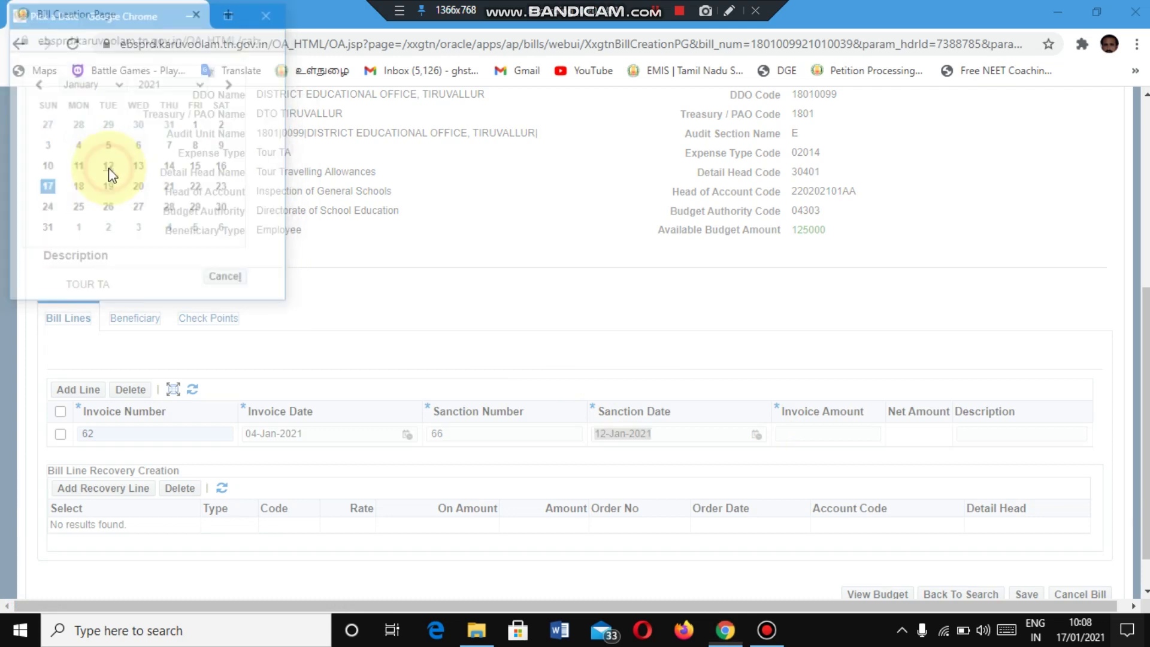
Step: Set the bill line's invoice amount to 1000 and its description to "TA"
click(828, 430)
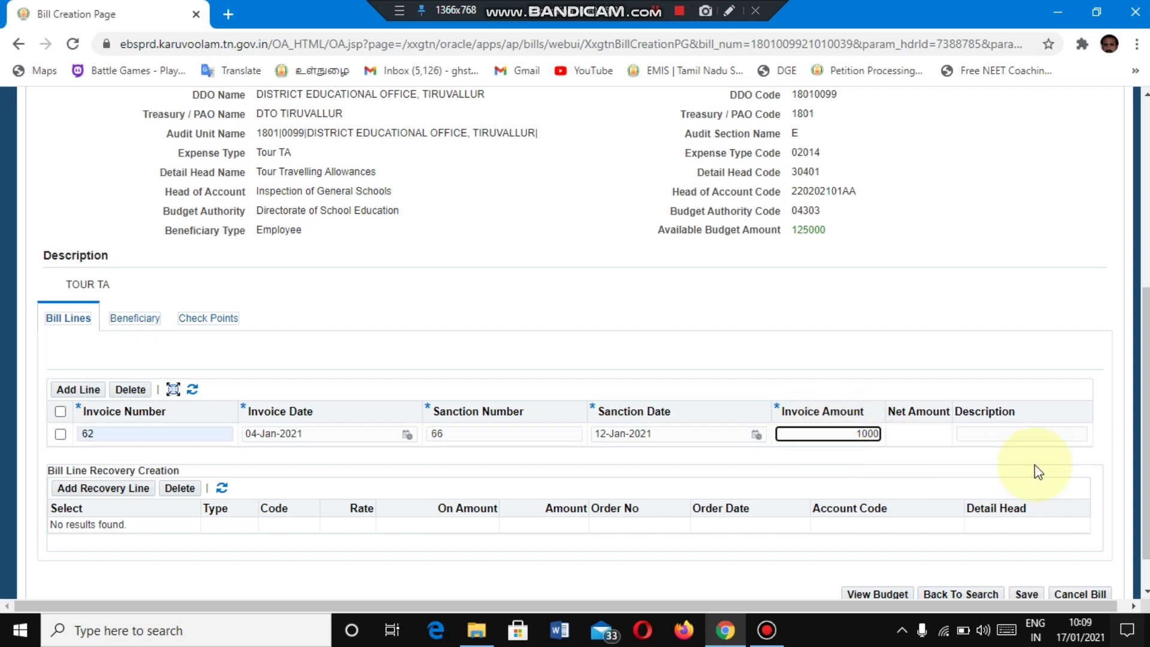
click(987, 436)
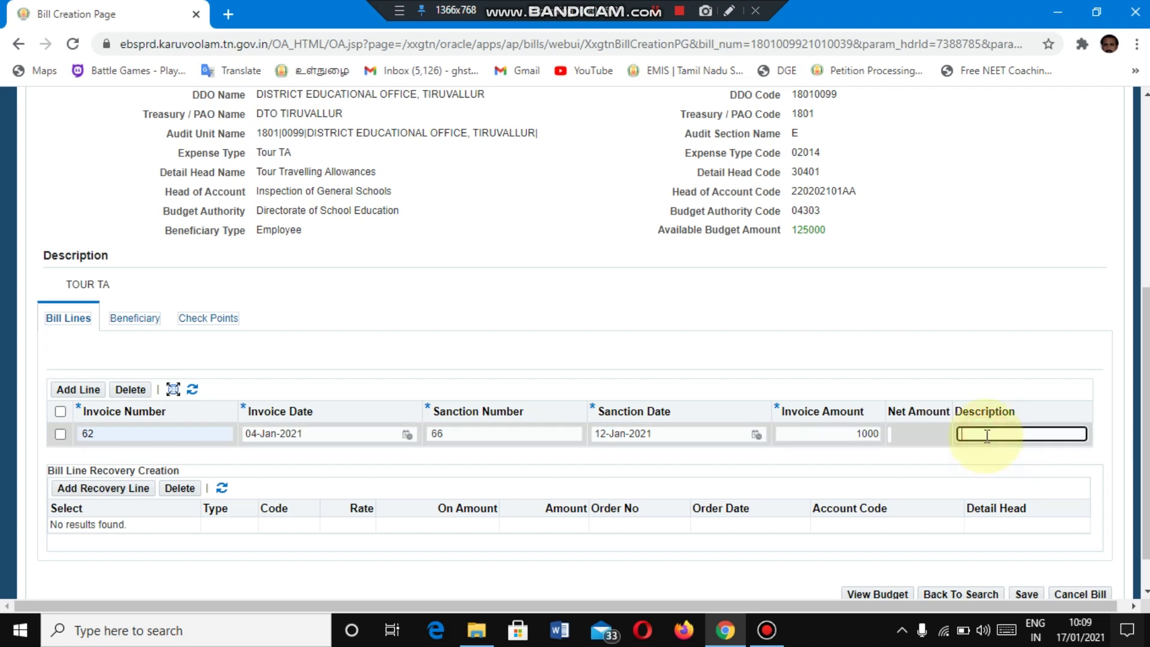
text(TA)
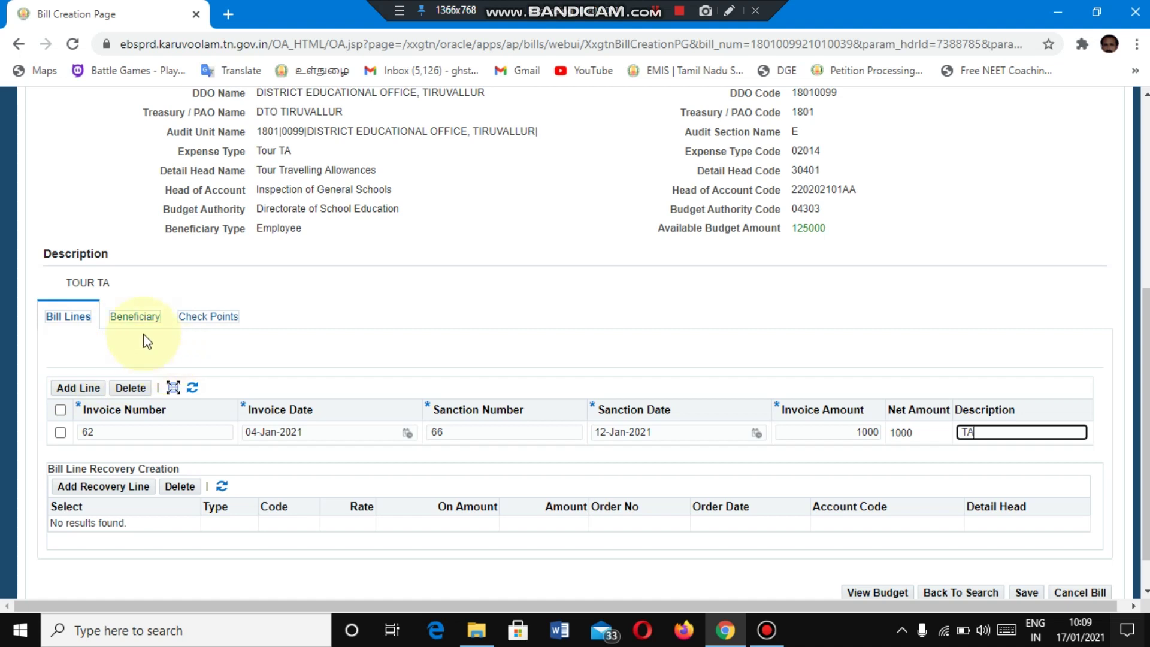
Step: Add a beneficiary row to the bill and choose Employee as its beneficiary type
click(137, 317)
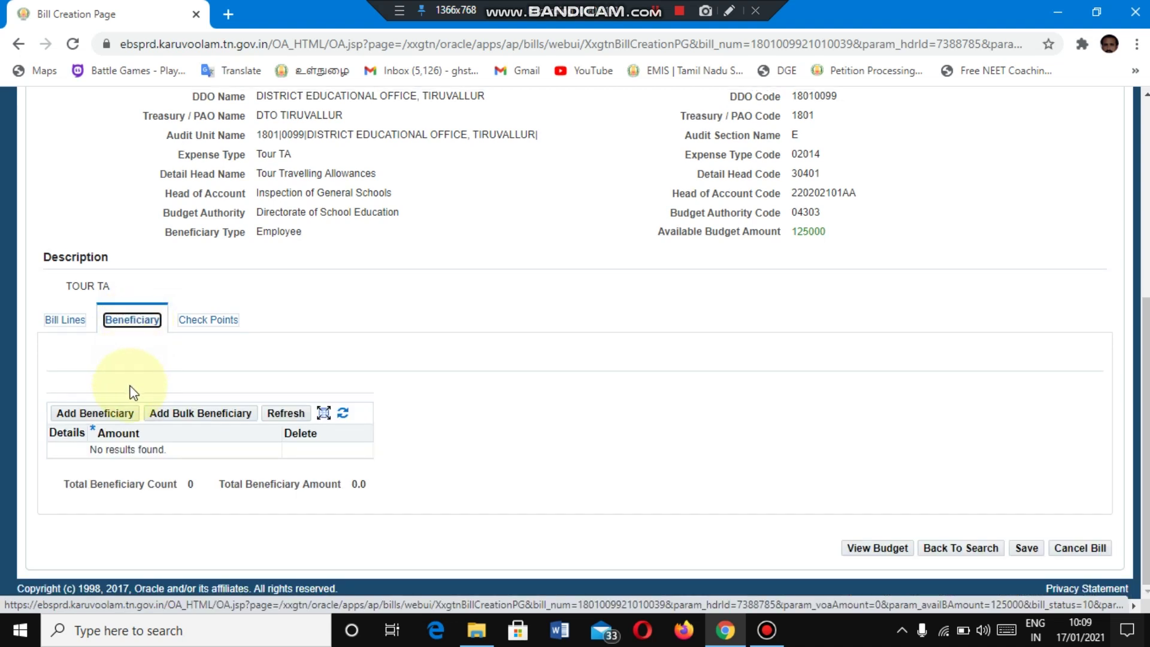
click(96, 413)
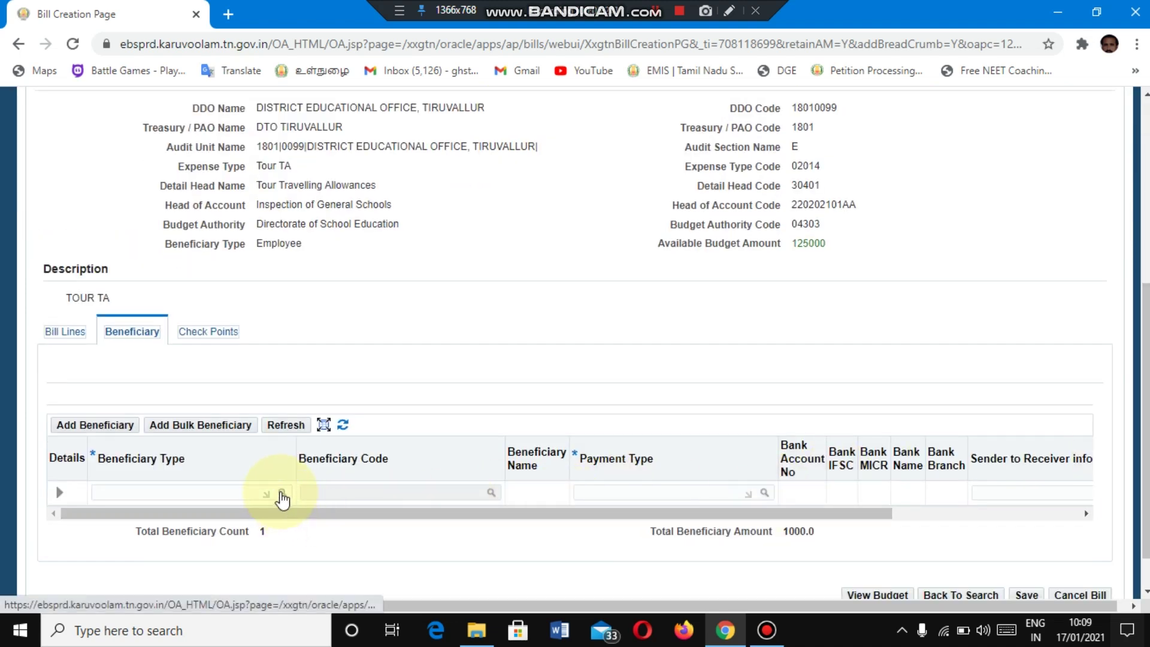
click(283, 495)
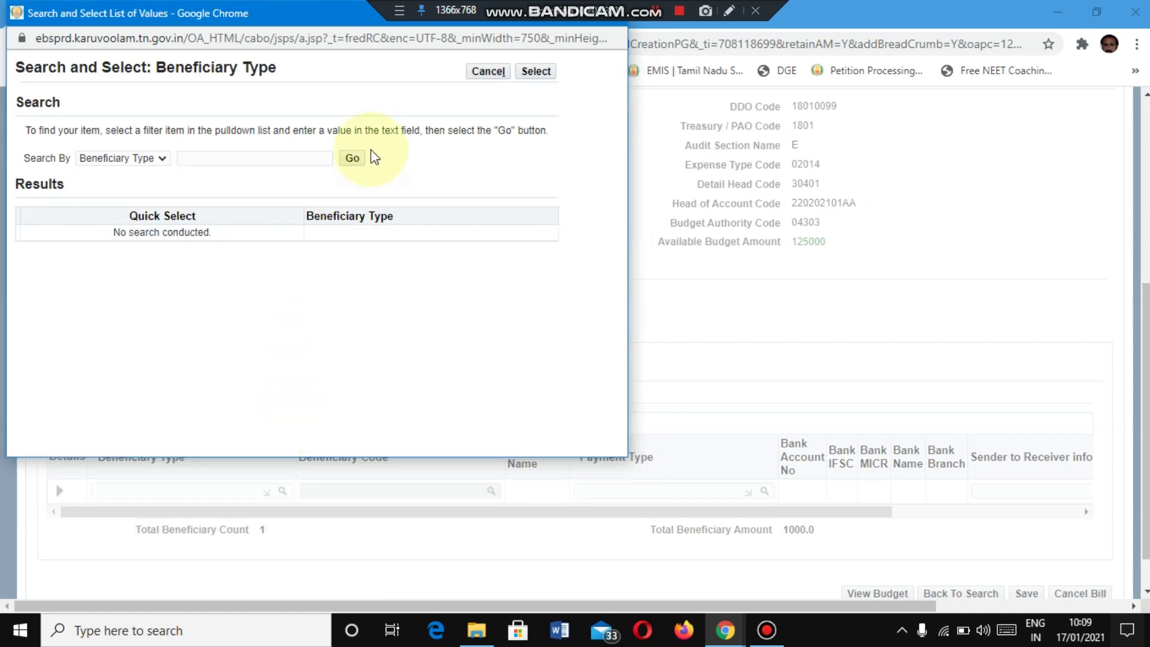
click(353, 160)
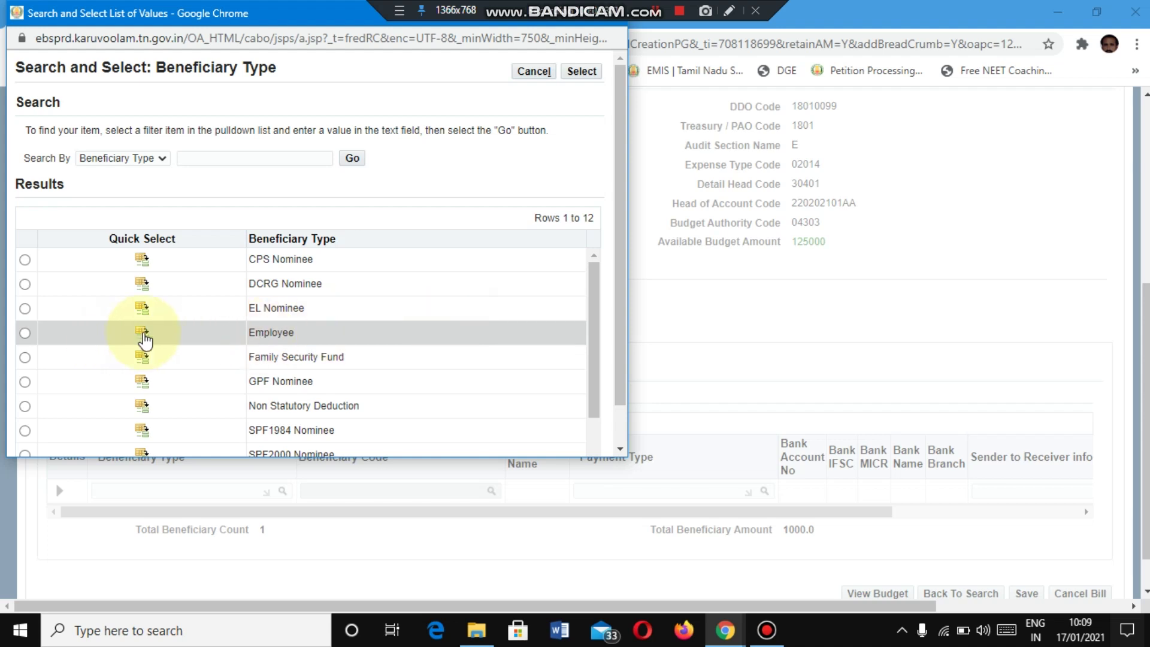
click(143, 333)
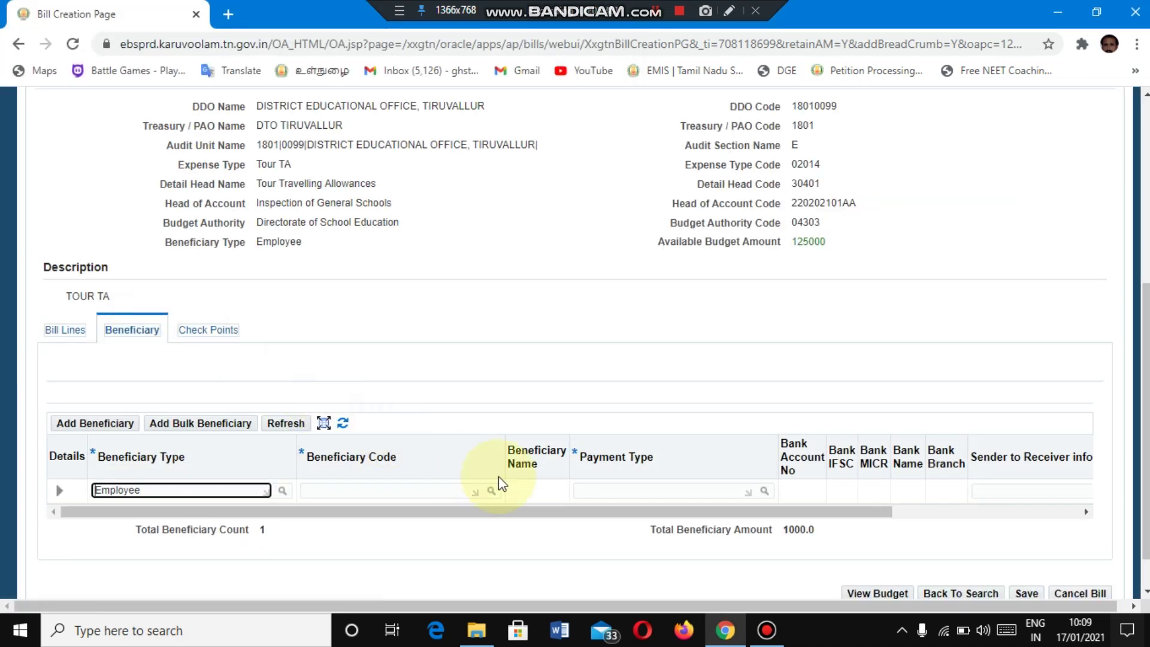
Step: Enter the employee's beneficiary code in the beneficiary row and choose ECS/RTGS/NEFT/IMPS as the payment type
click(350, 489)
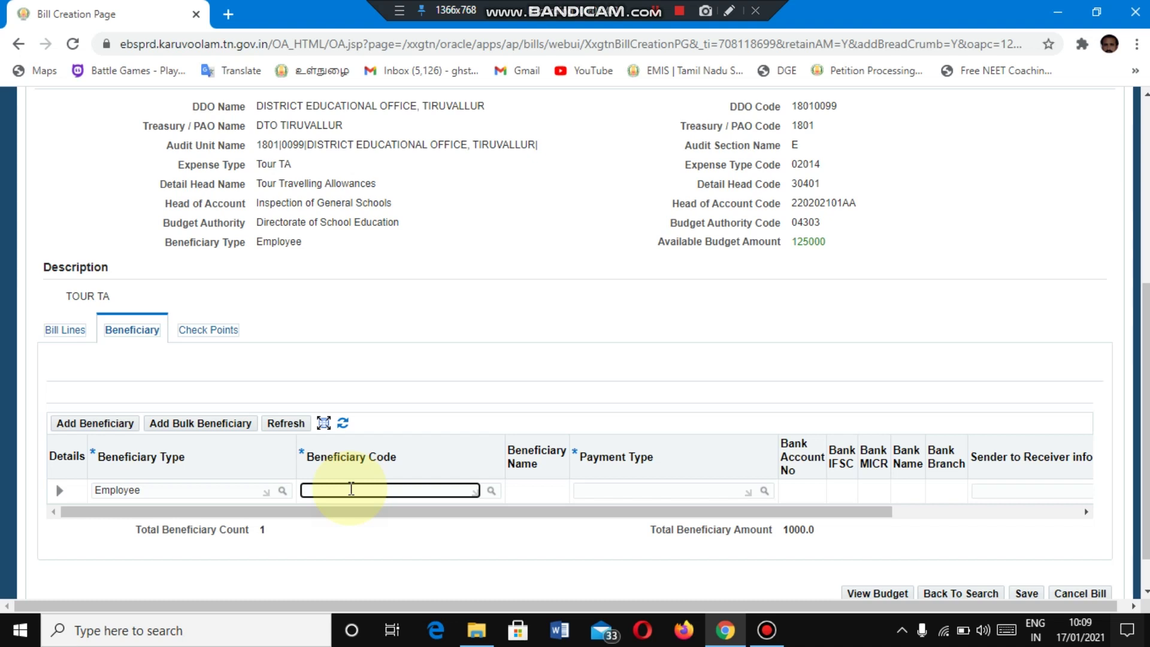
key(ctrl+v)
key(Tab)
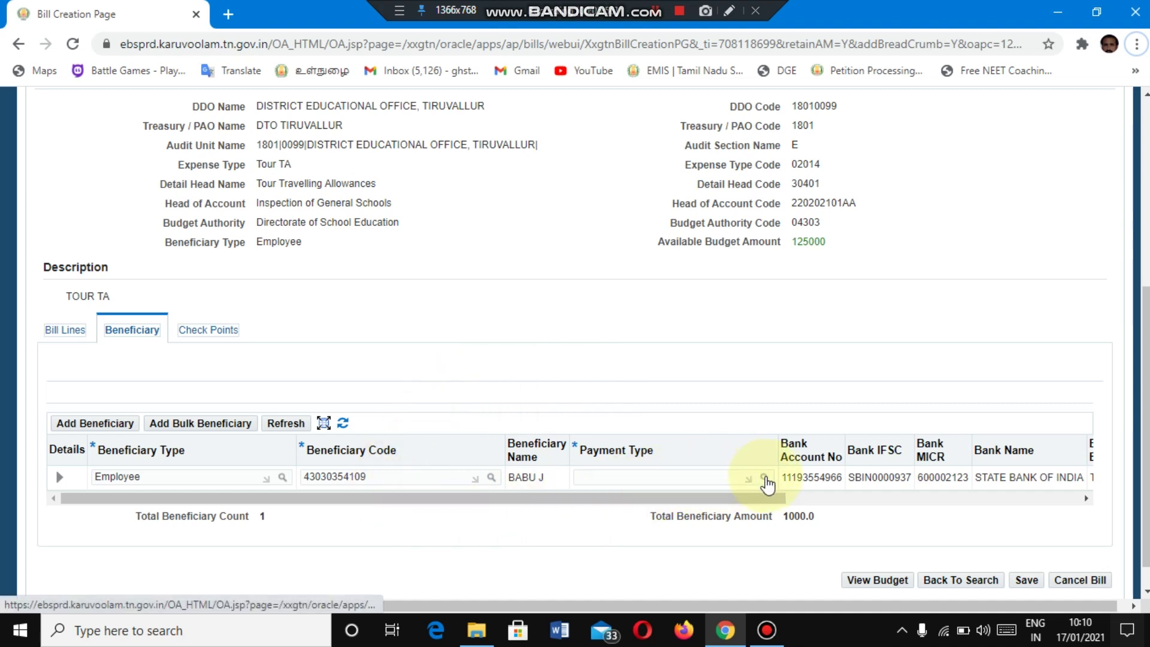
click(764, 478)
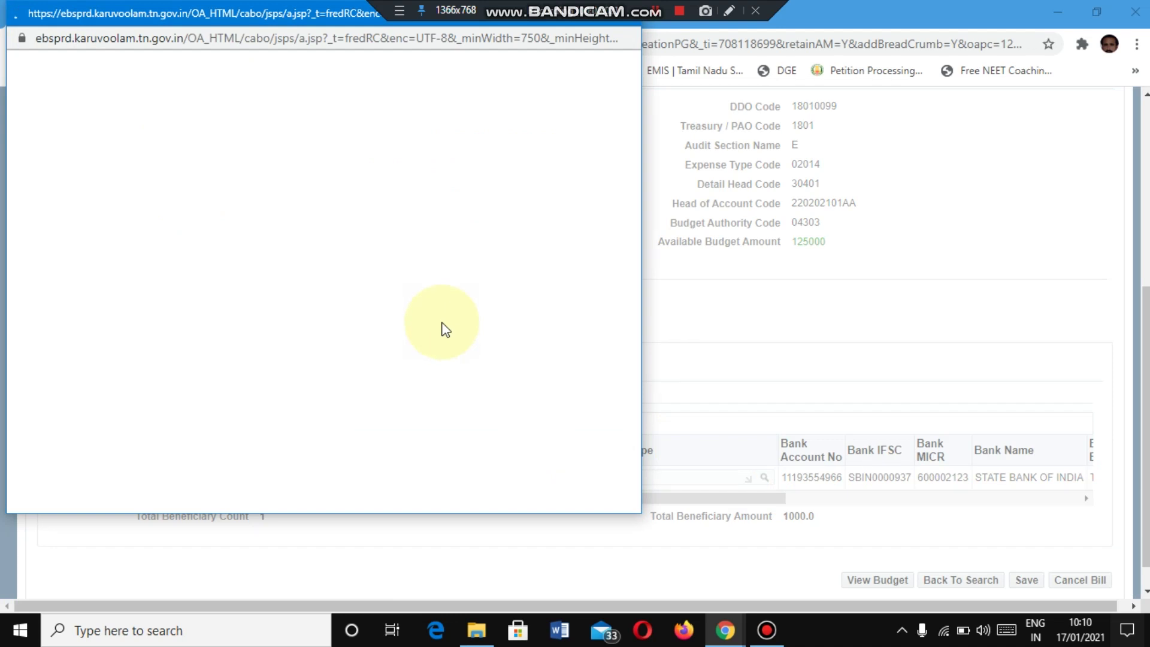
click(342, 160)
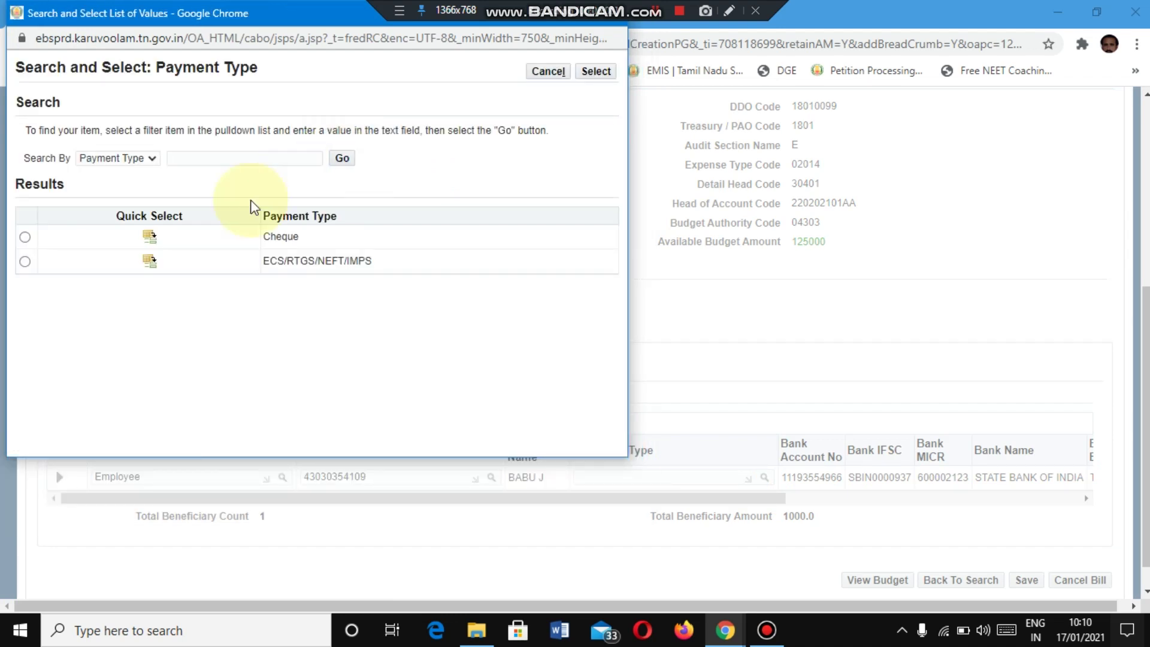
click(150, 261)
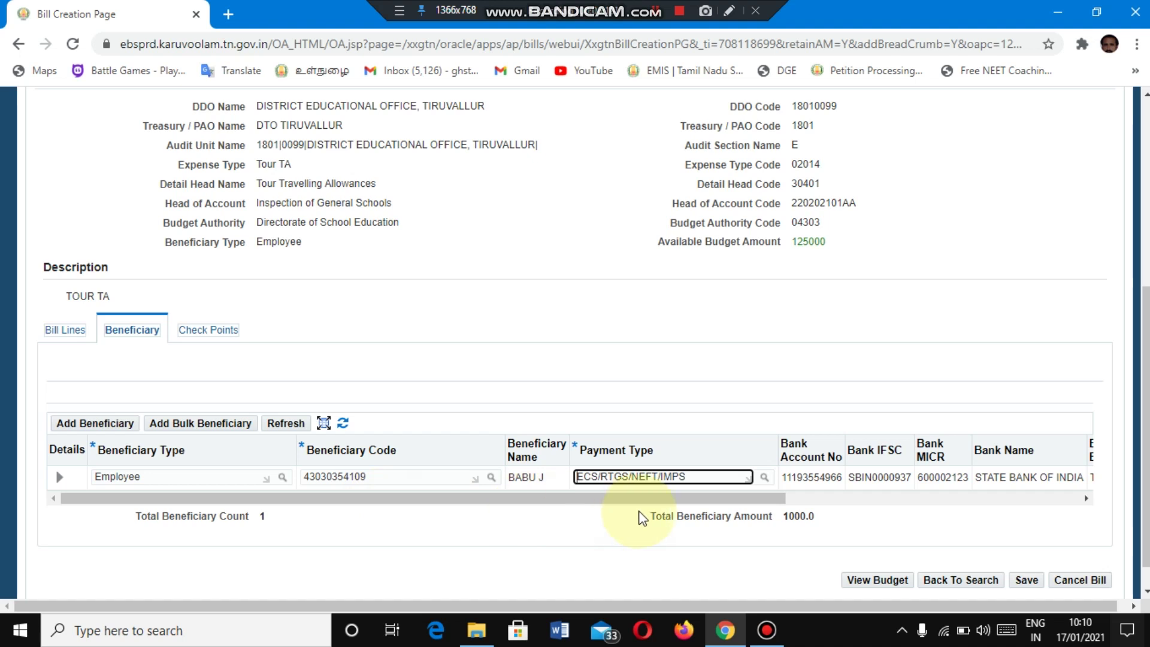
Step: Check the remaining beneficiary columns up to the amount, save the bill and acknowledge the confirmation
click(871, 498)
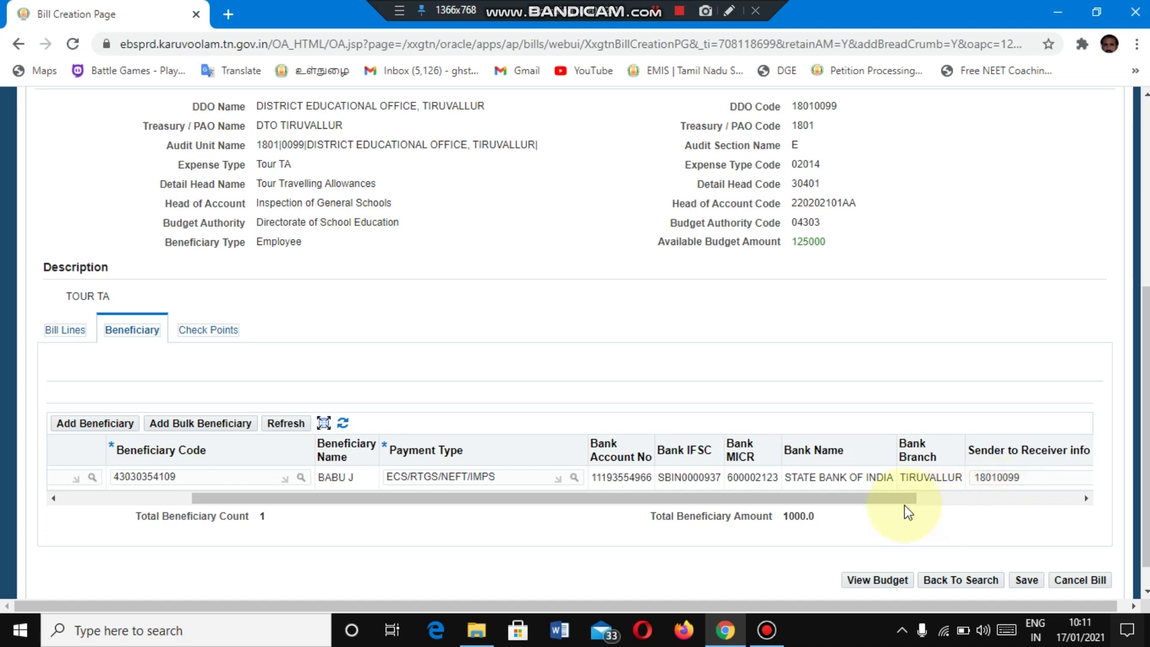
drag(895, 497, 1067, 494)
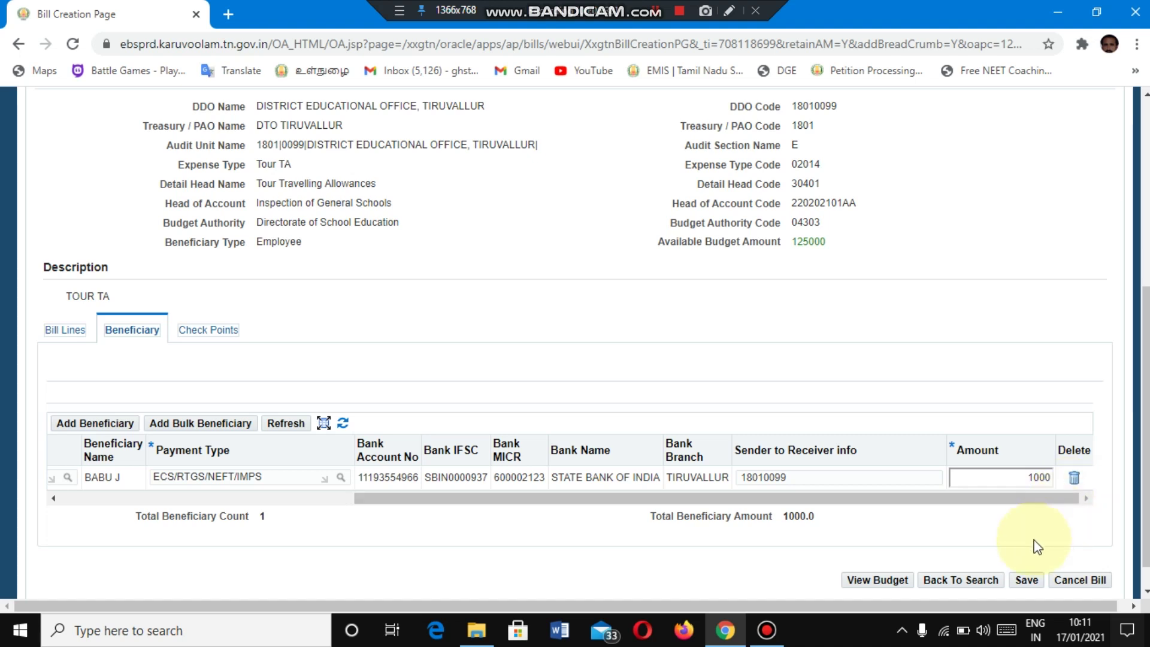
click(1027, 581)
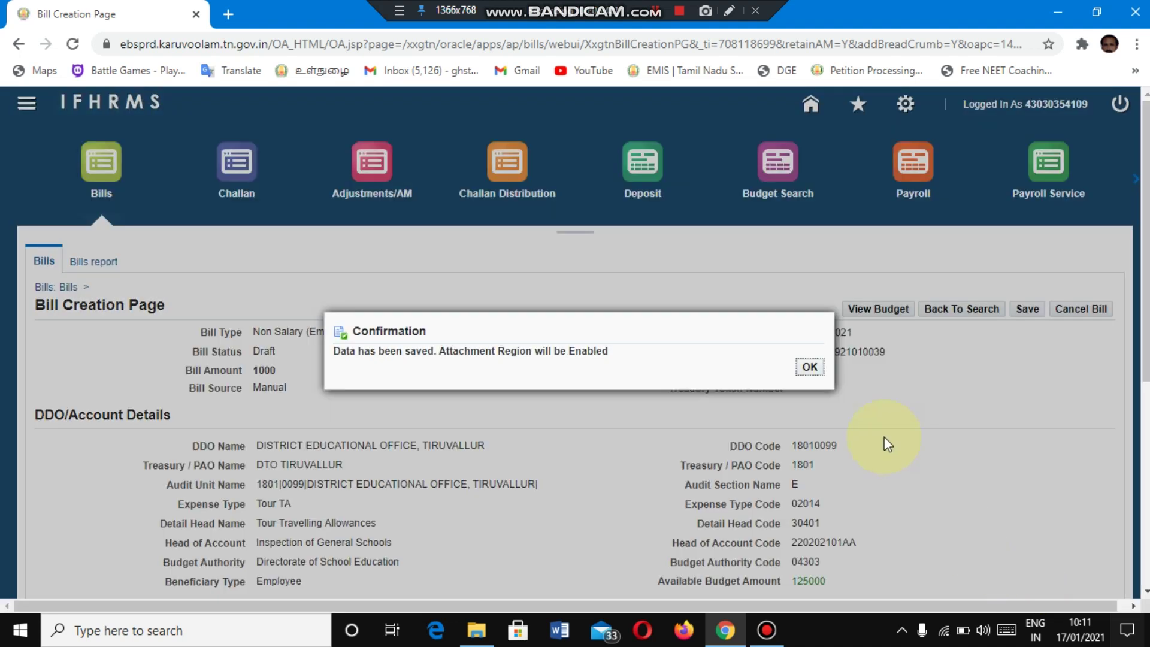
click(809, 376)
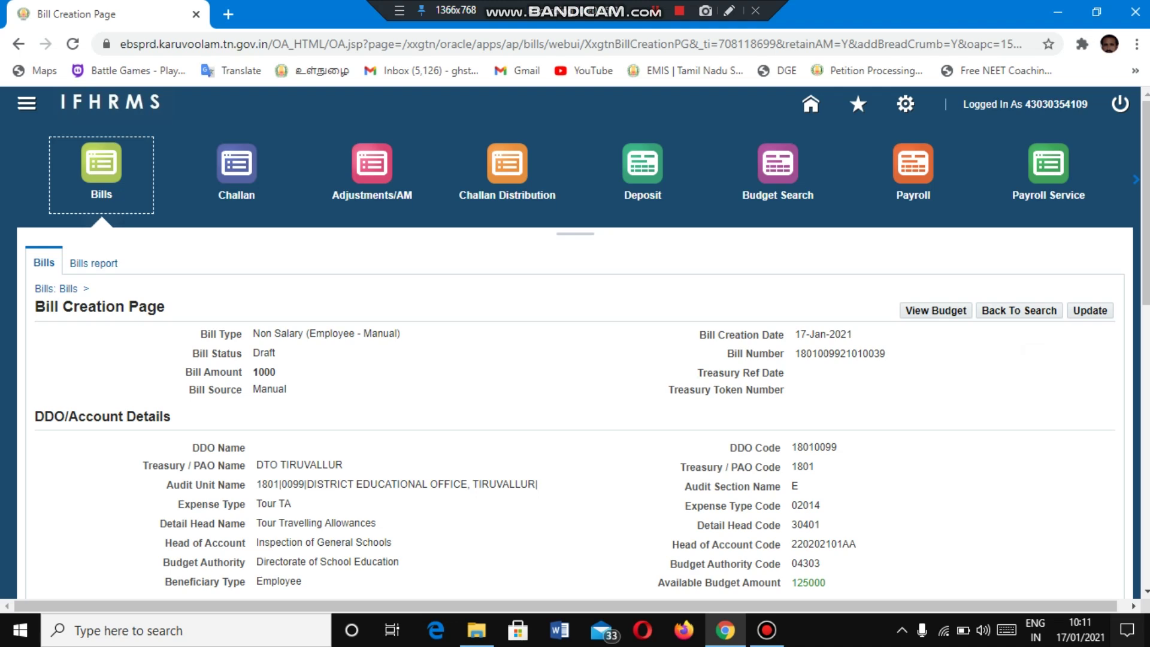
Step: Choose "common group" as the approver group for the saved bill
scroll(1059, 388, down, 6)
scroll(575, 340, down, 3)
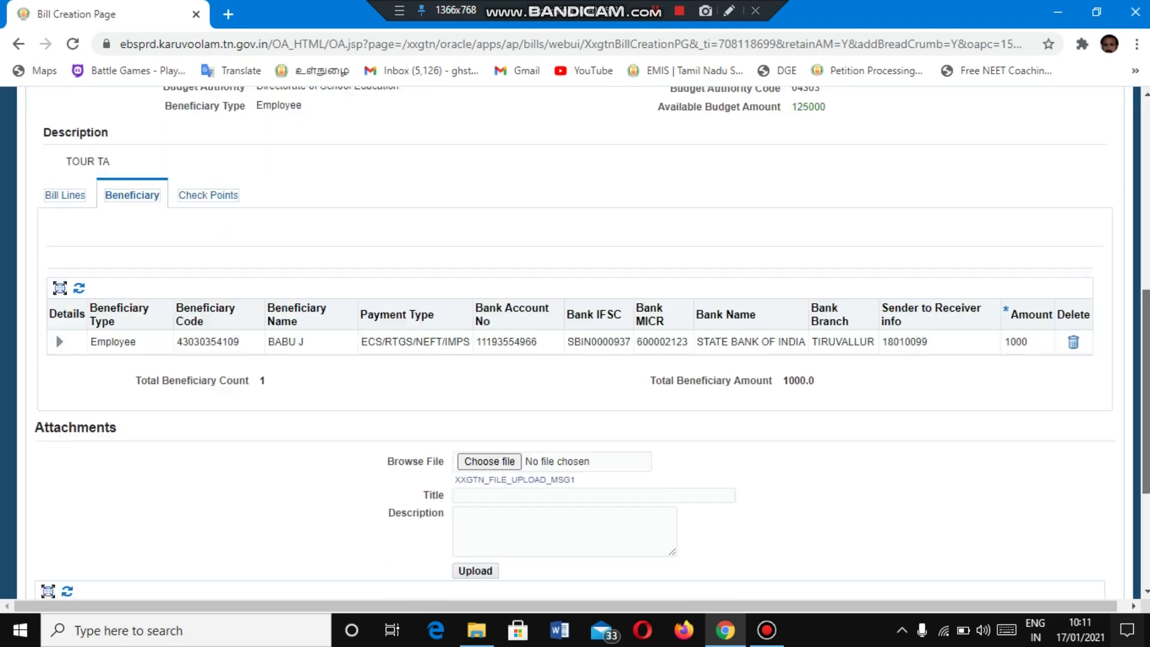
scroll(1144, 553, down, 1)
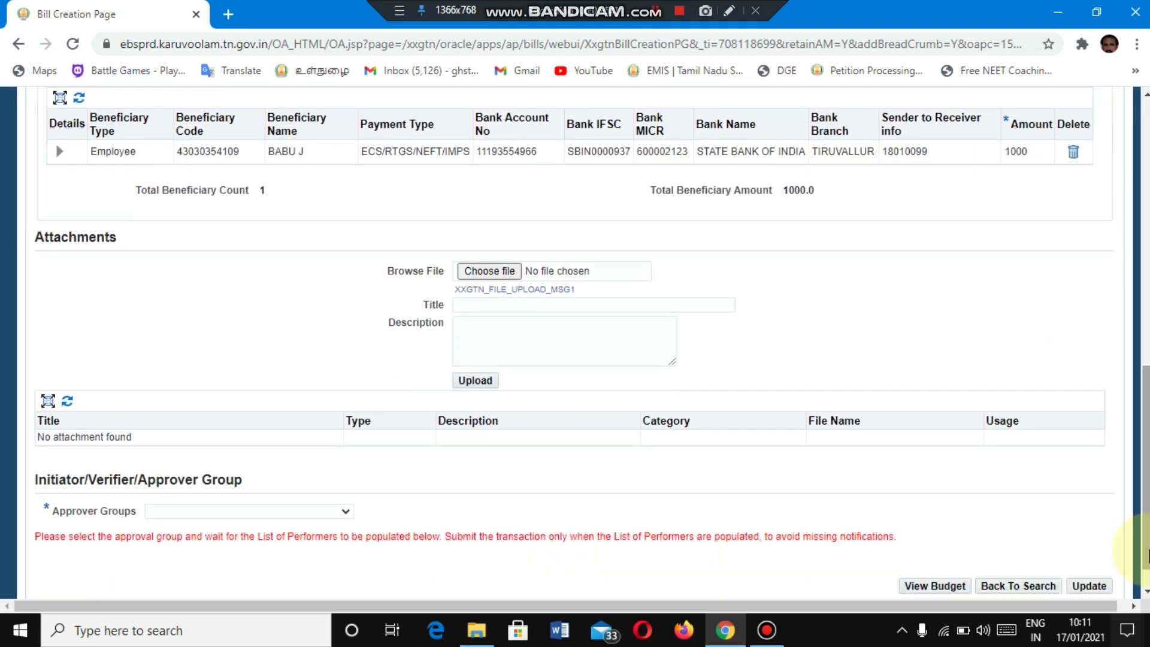
click(345, 512)
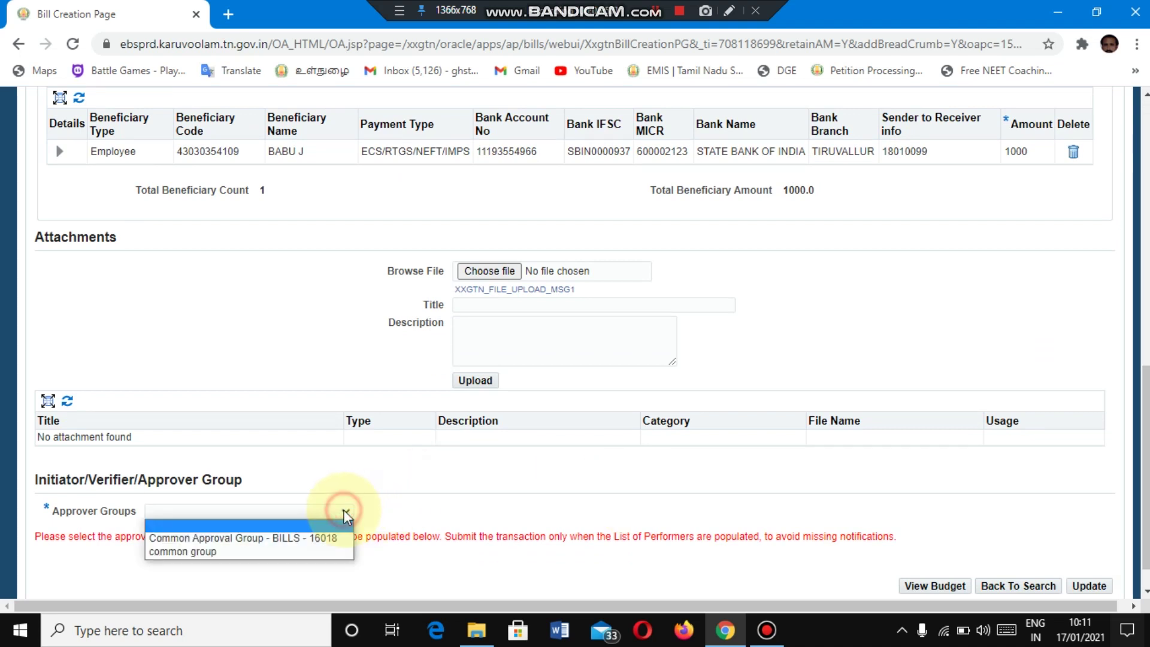
click(293, 551)
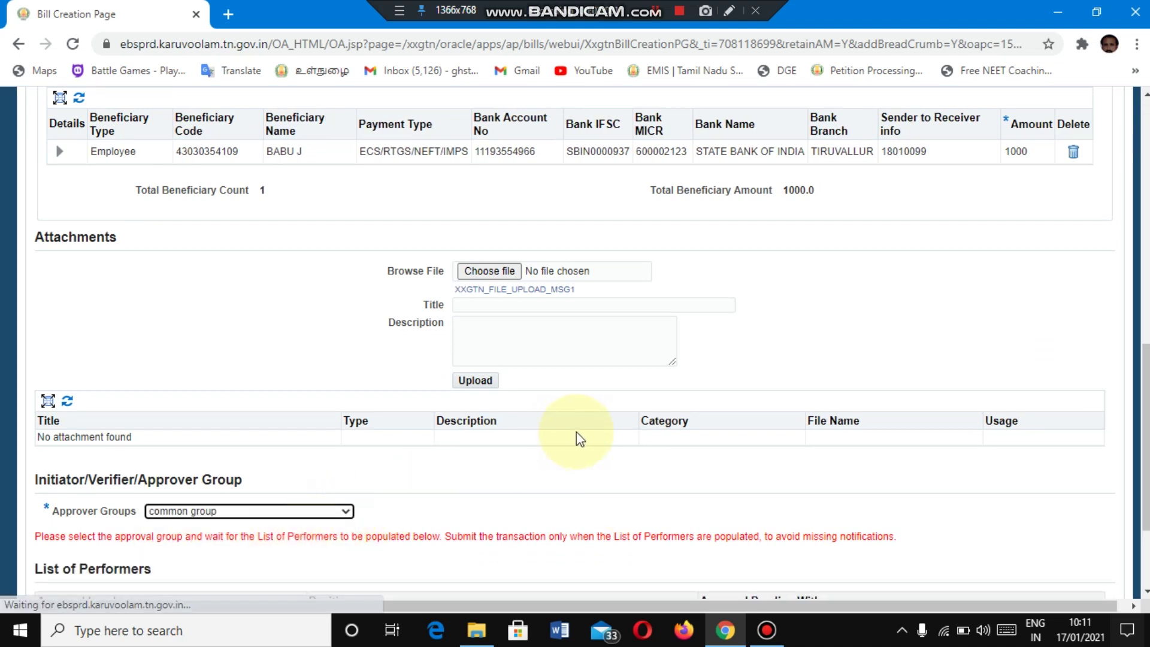
scroll(1017, 437, down, 1)
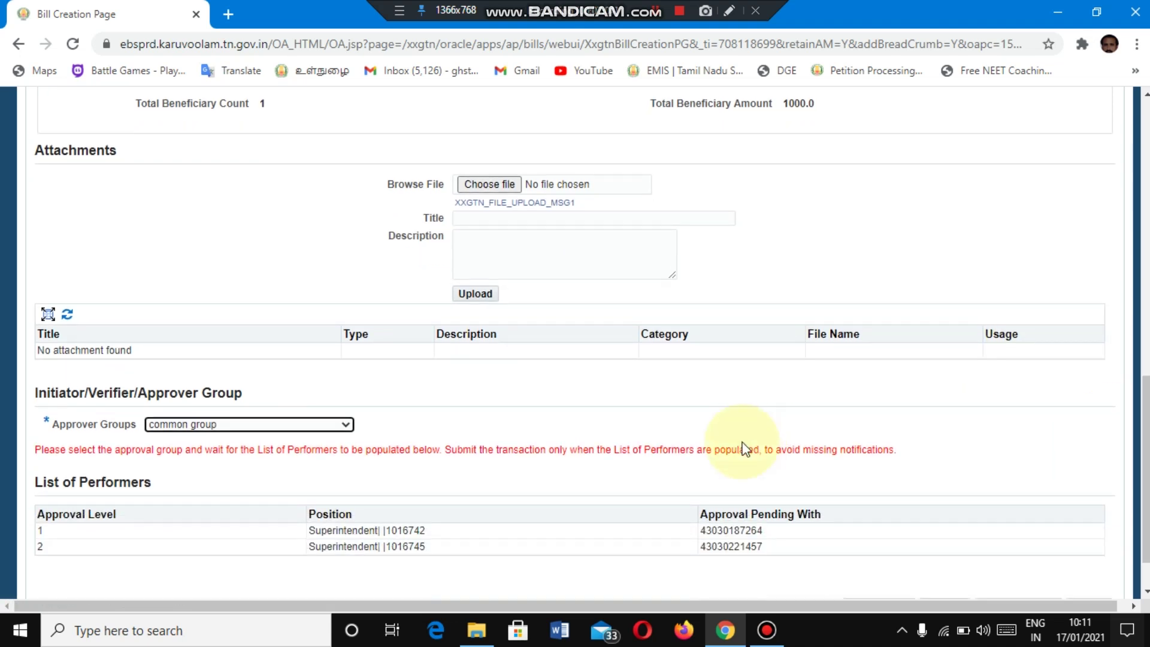
Step: Upload the file "DMS14012021_205717646TA BILL" from the DEO Office folder as a bill attachment titled "Tour TA"
click(490, 185)
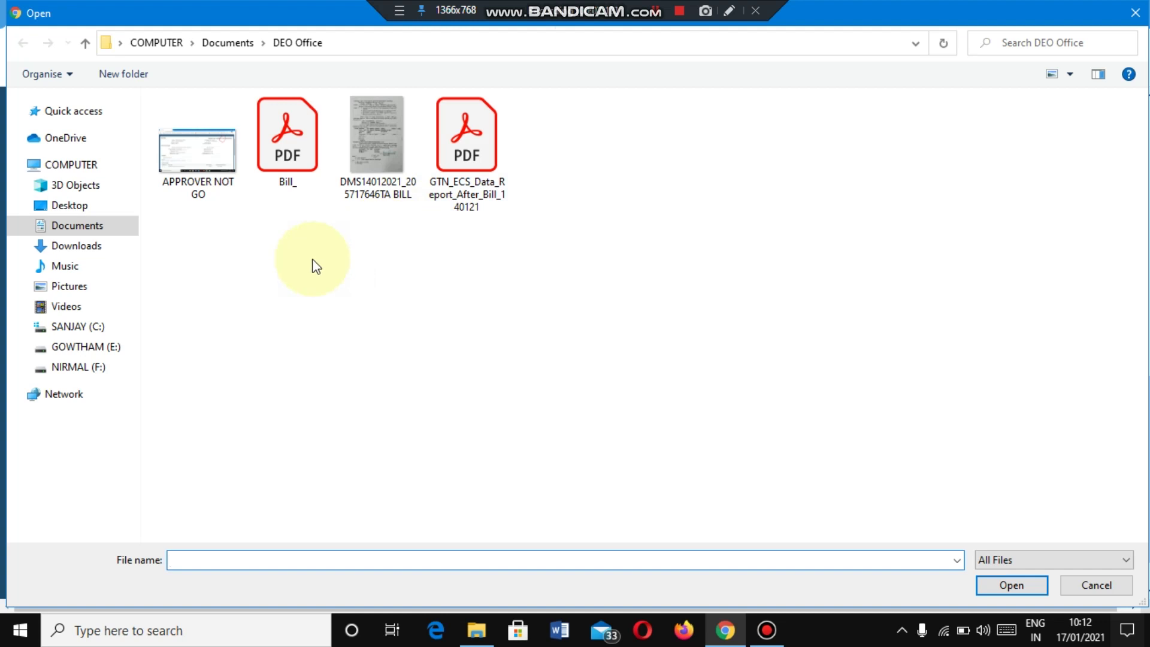
click(361, 172)
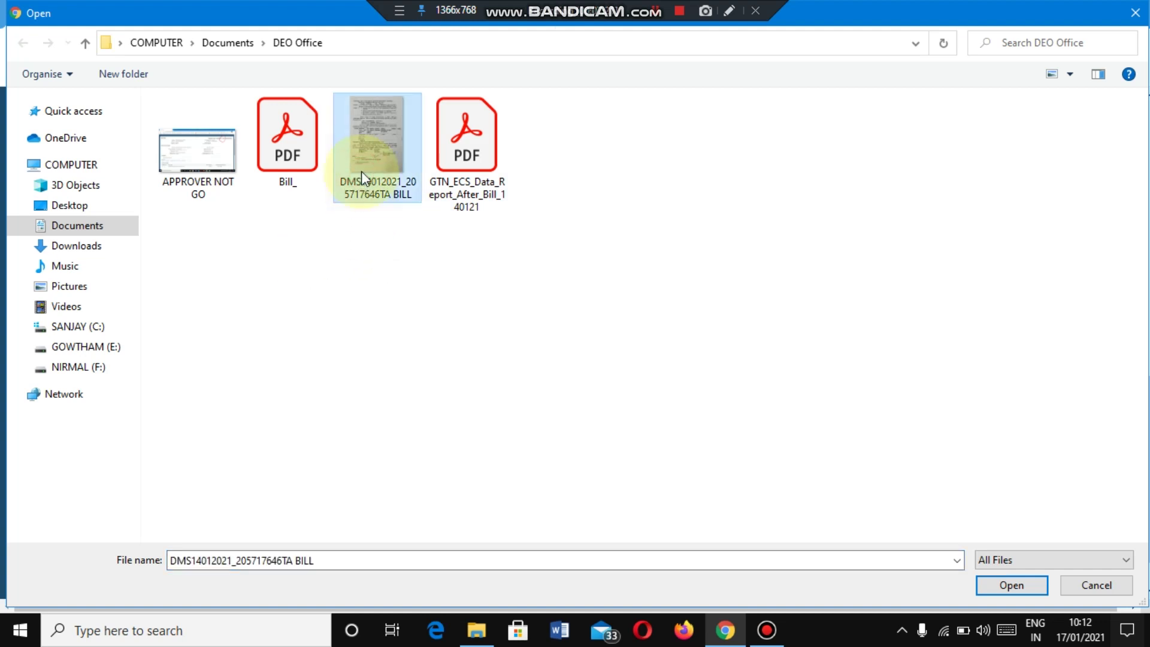
click(997, 584)
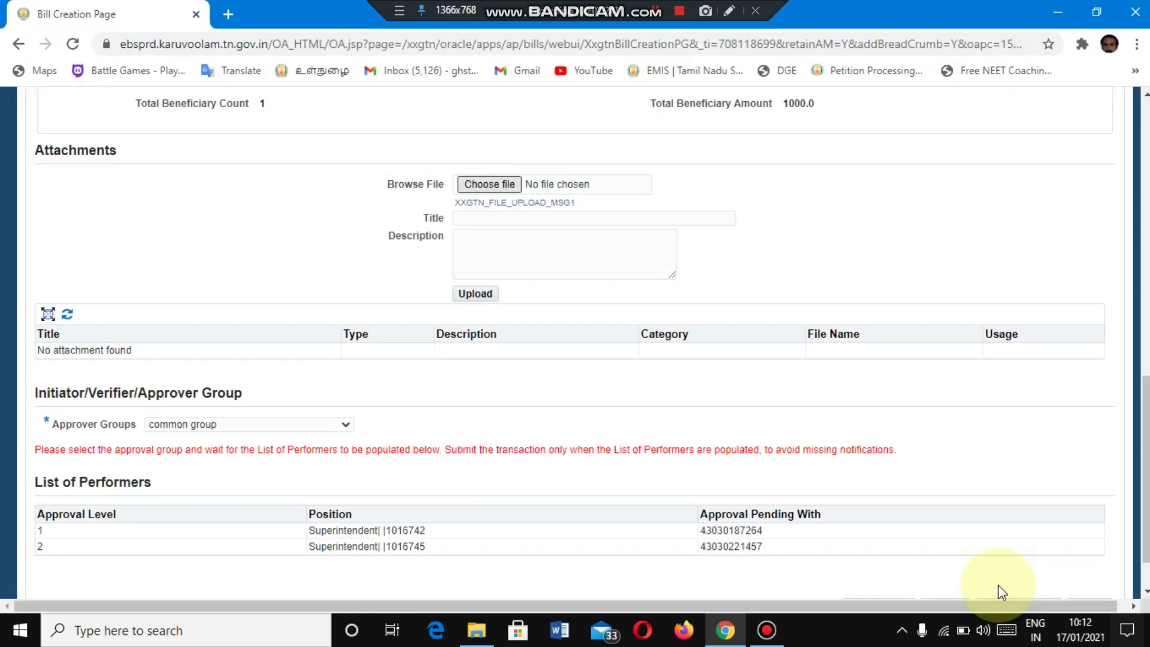
click(475, 219)
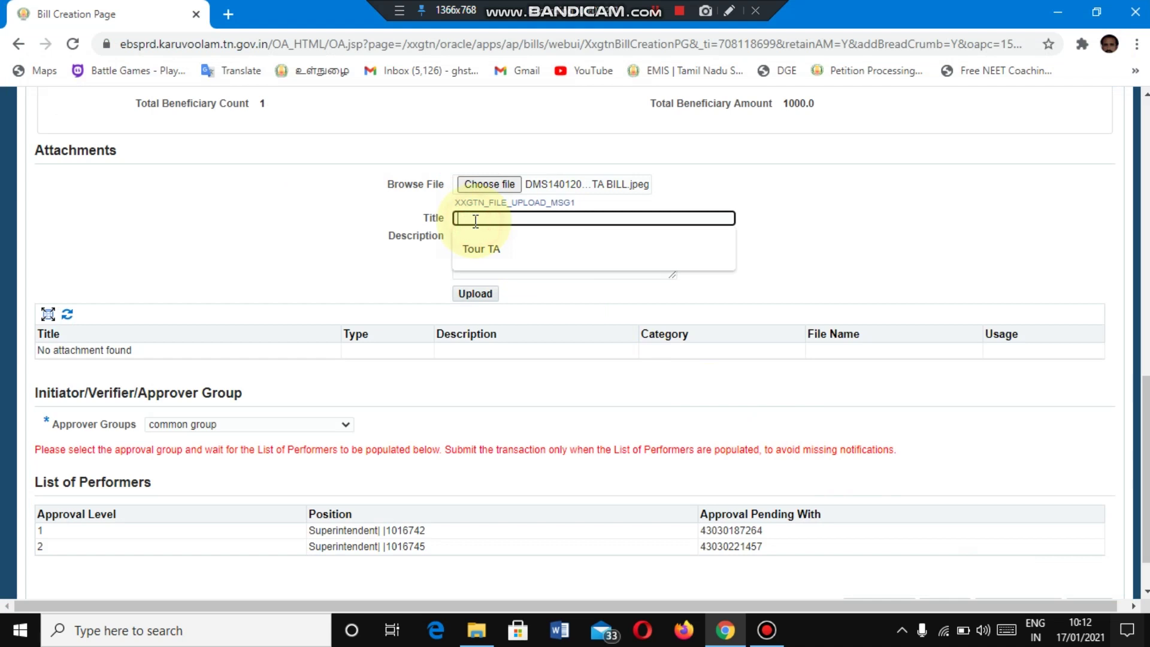
click(484, 252)
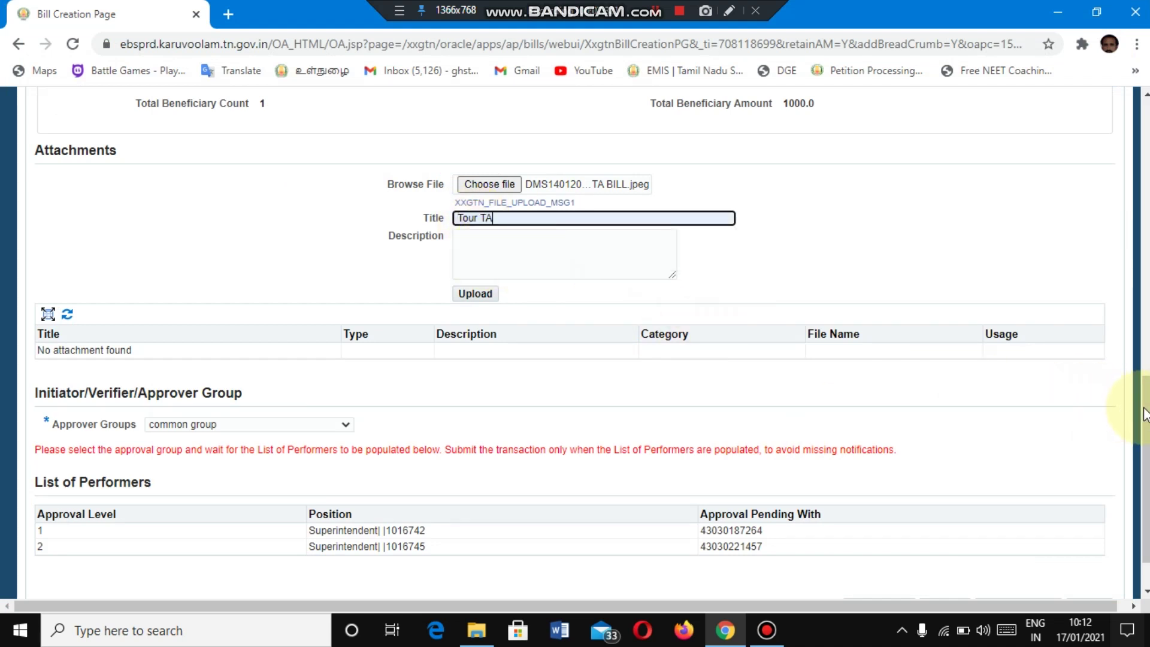
drag(1144, 410, 1145, 422)
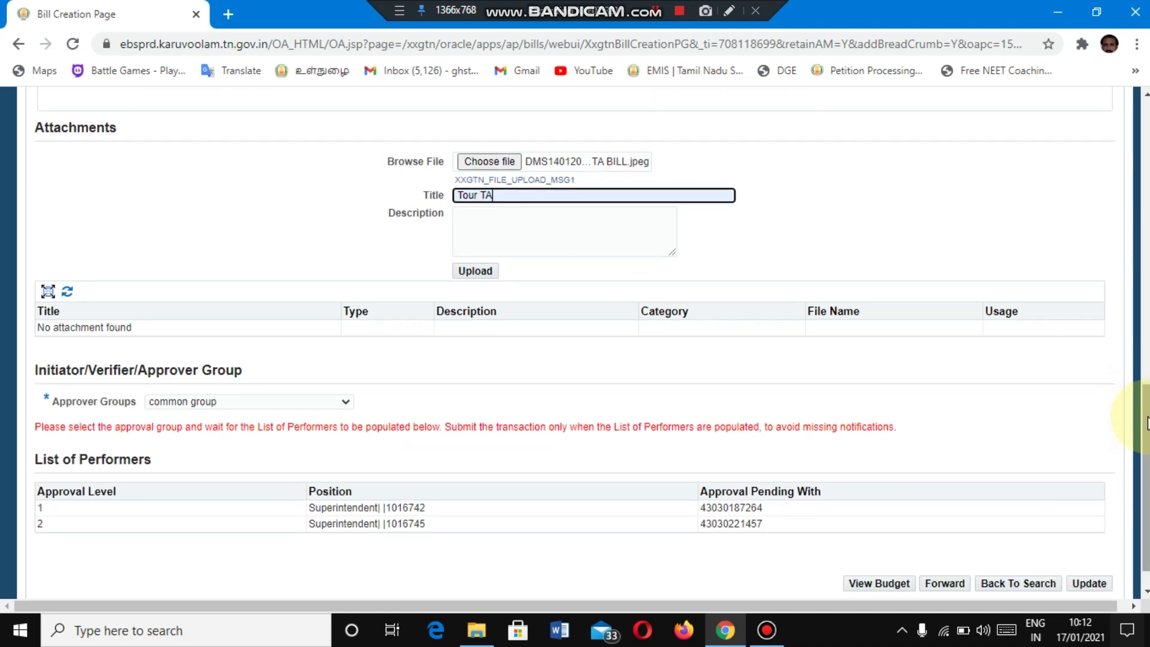
click(477, 275)
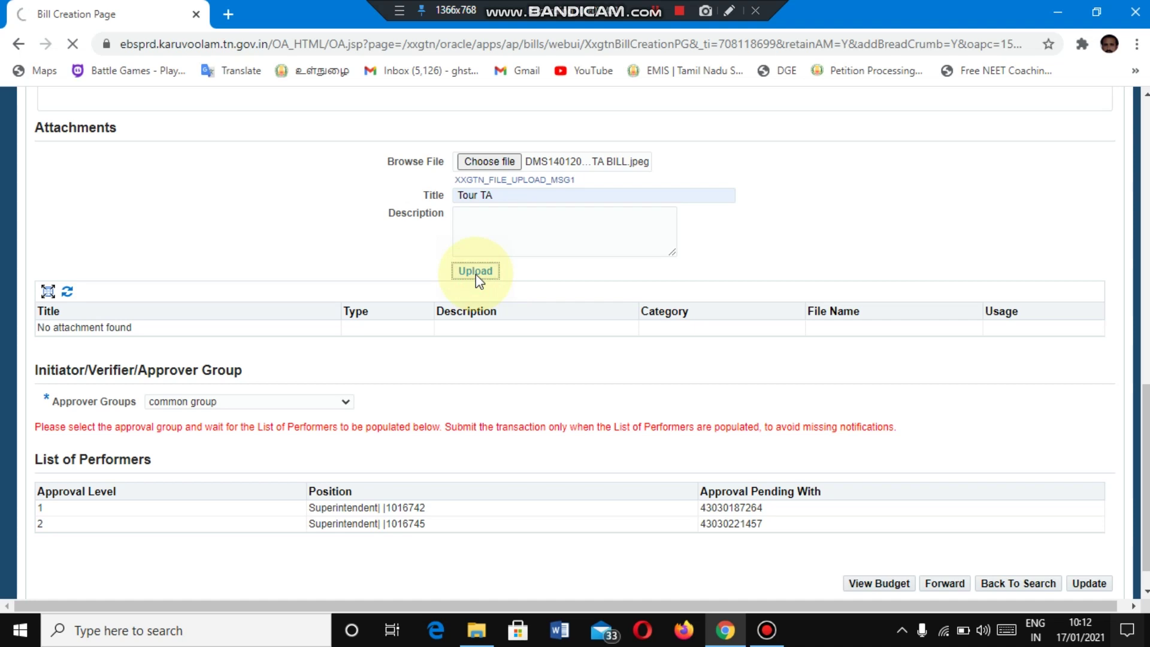
click(513, 234)
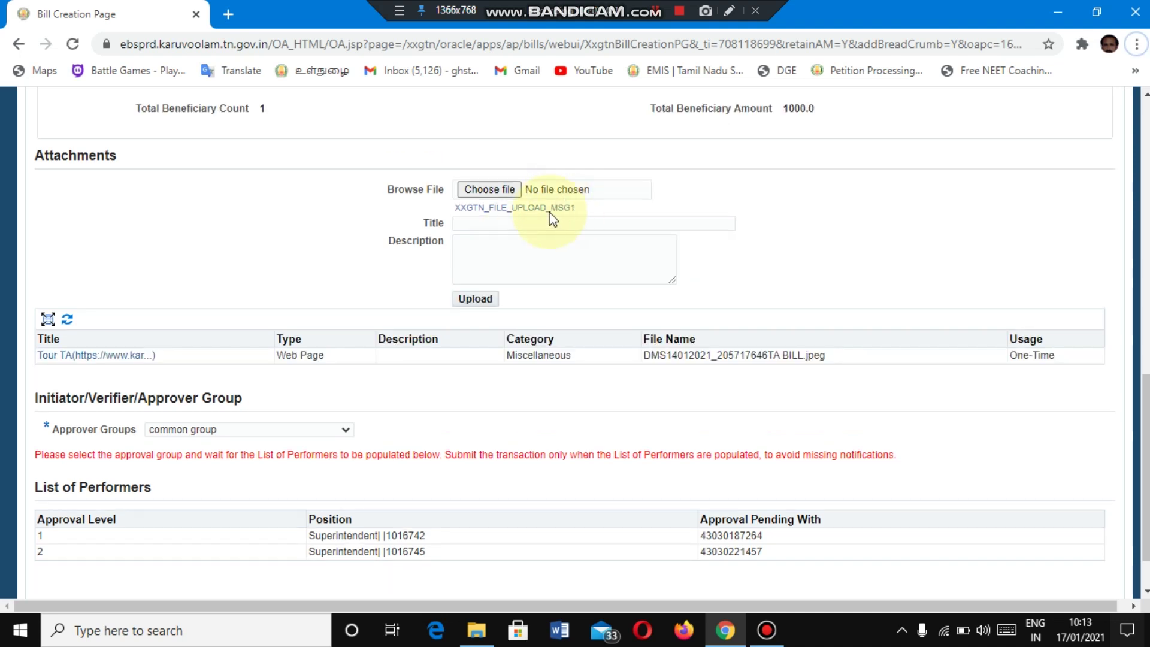
scroll(575, 343, down, 1)
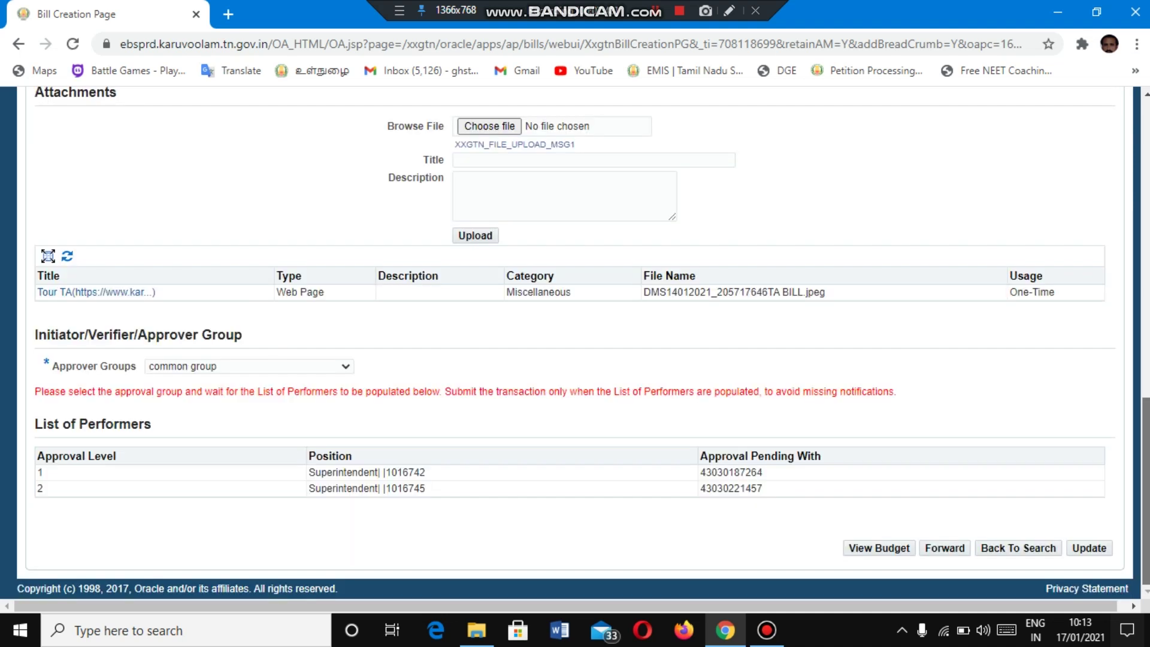
Step: Forward the completed Tour TA bill to the DDO approval process and acknowledge the confirmation
click(944, 549)
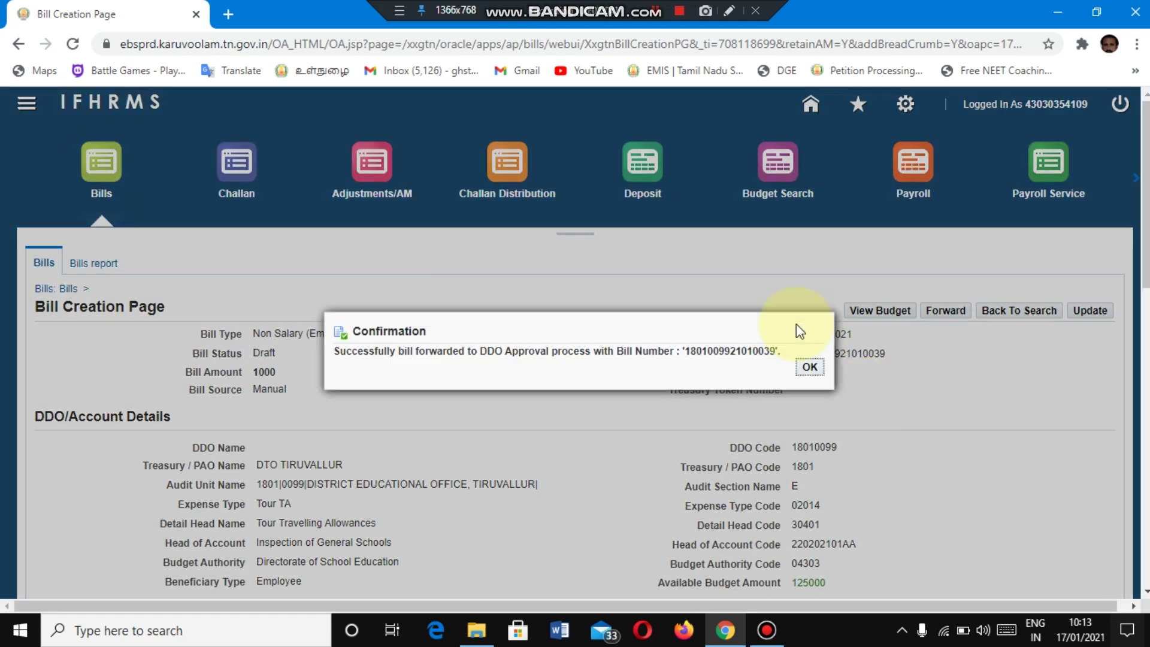
click(809, 367)
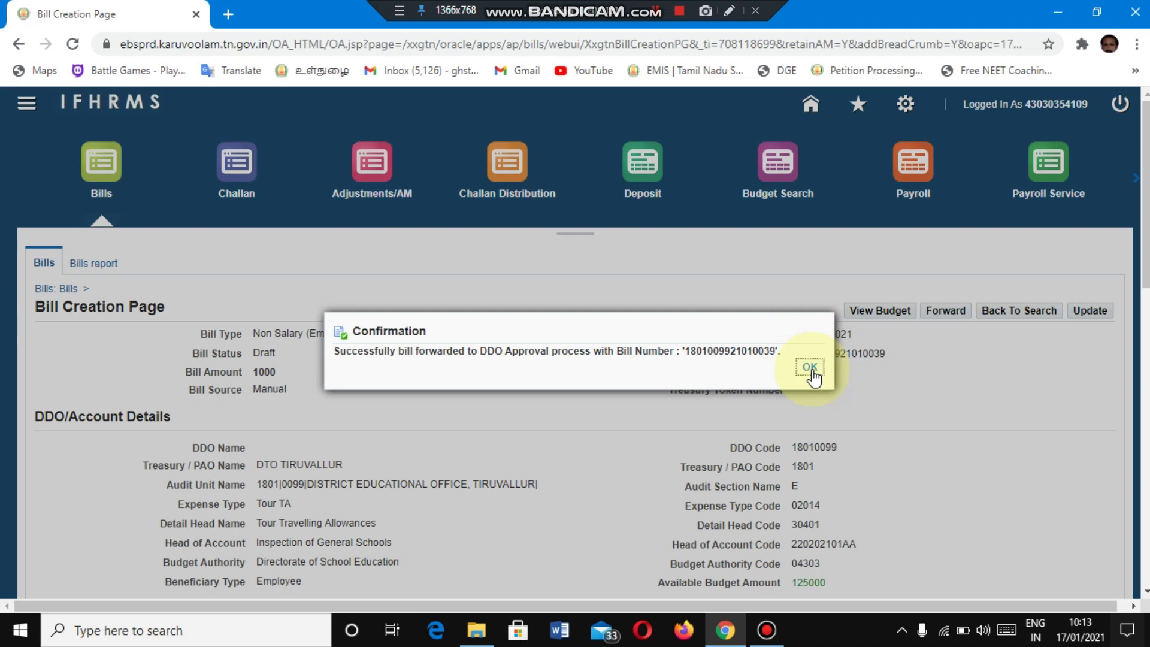
click(807, 371)
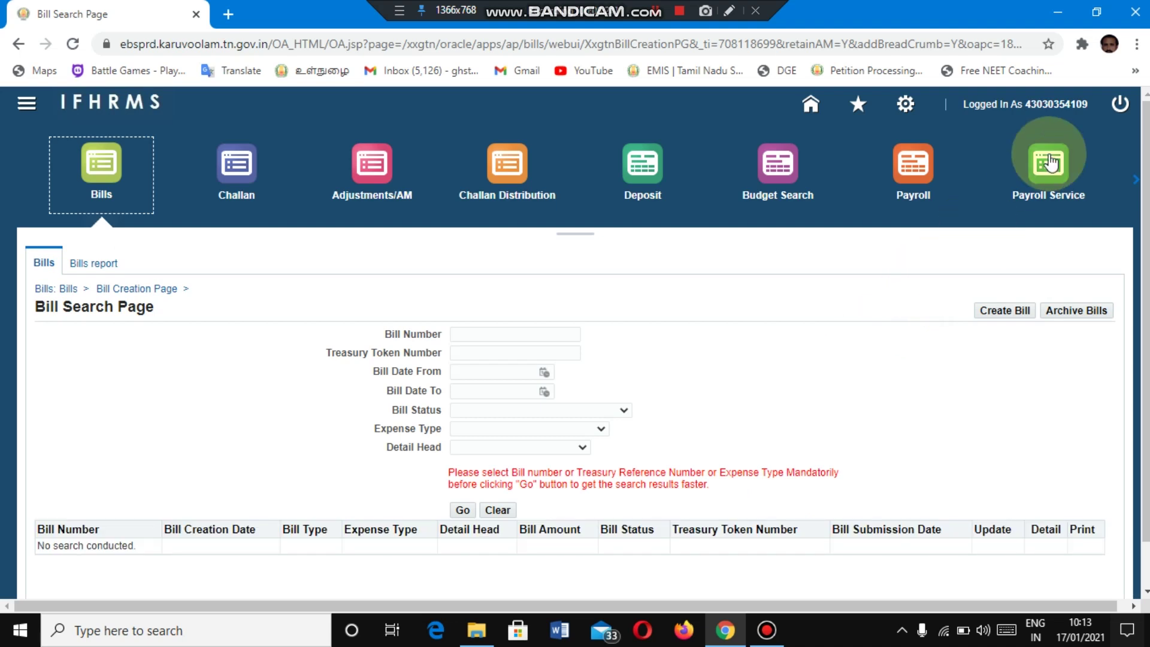
Step: Sign out of the initiator's account, sign in as the first-level approver and open the GTN Finance home page
click(1119, 114)
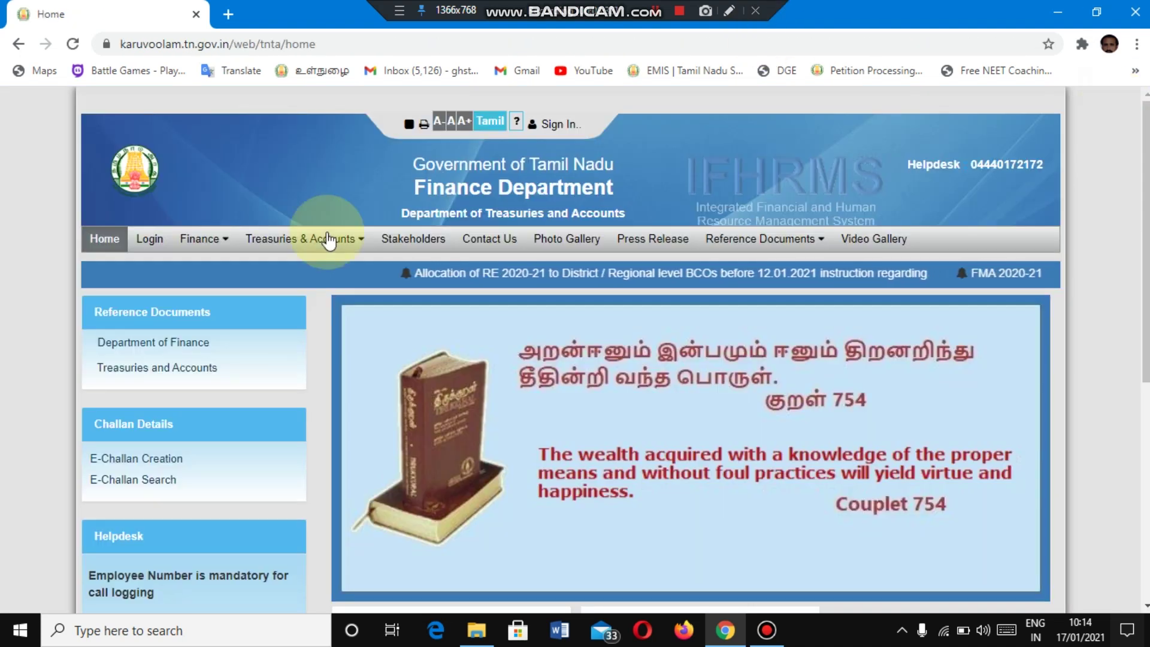
click(148, 249)
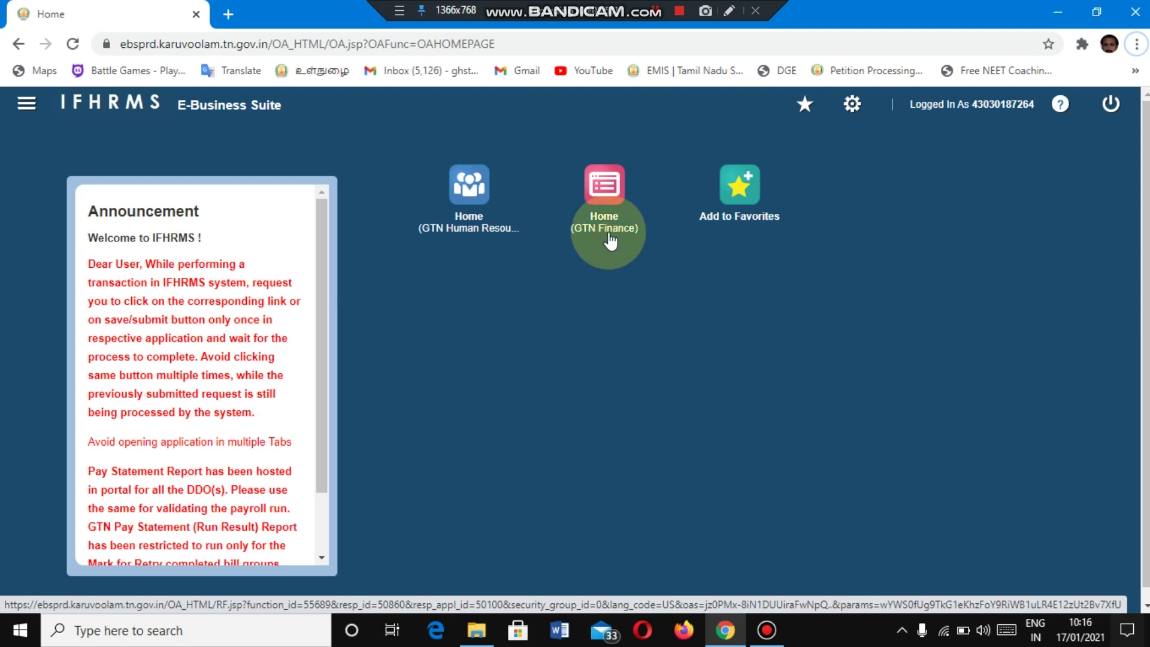
click(609, 241)
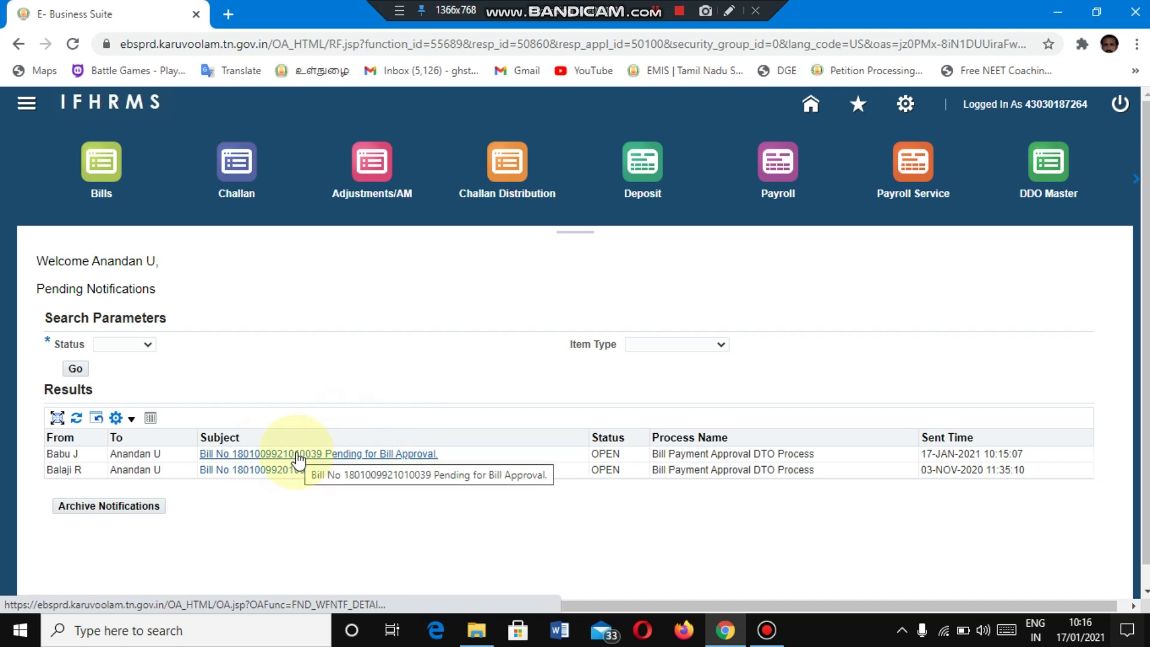
Step: Open the pending approval notification dated 17-JAN-2021 for the Tour TA bill and follow its Continue Action link
click(298, 455)
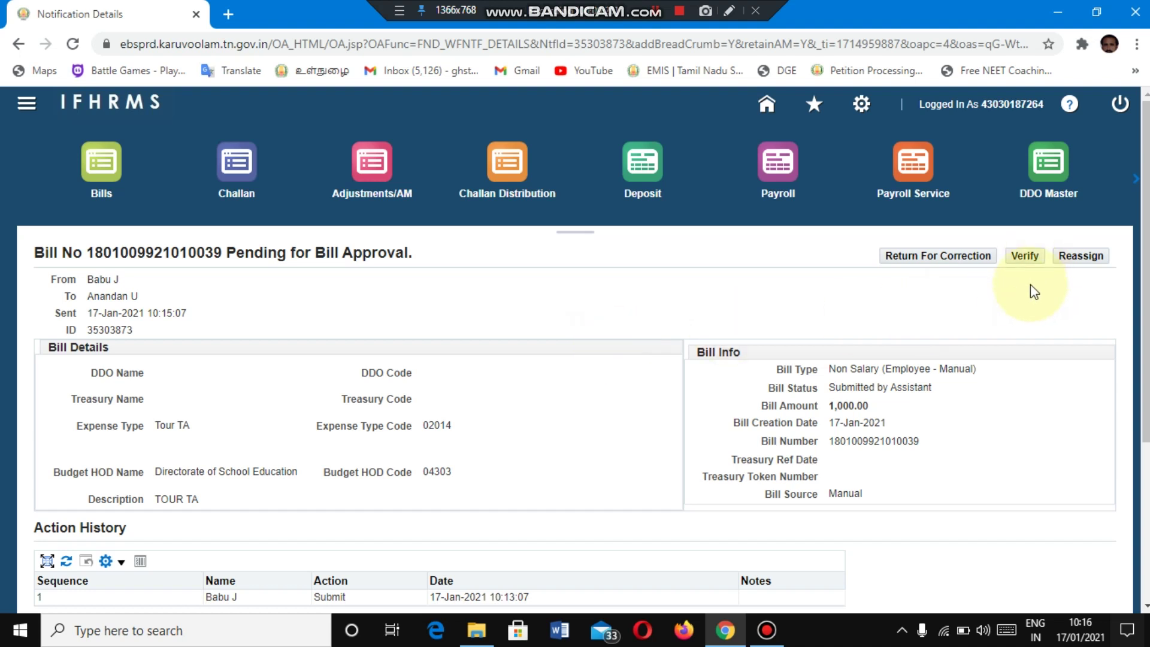
drag(1146, 251, 1145, 407)
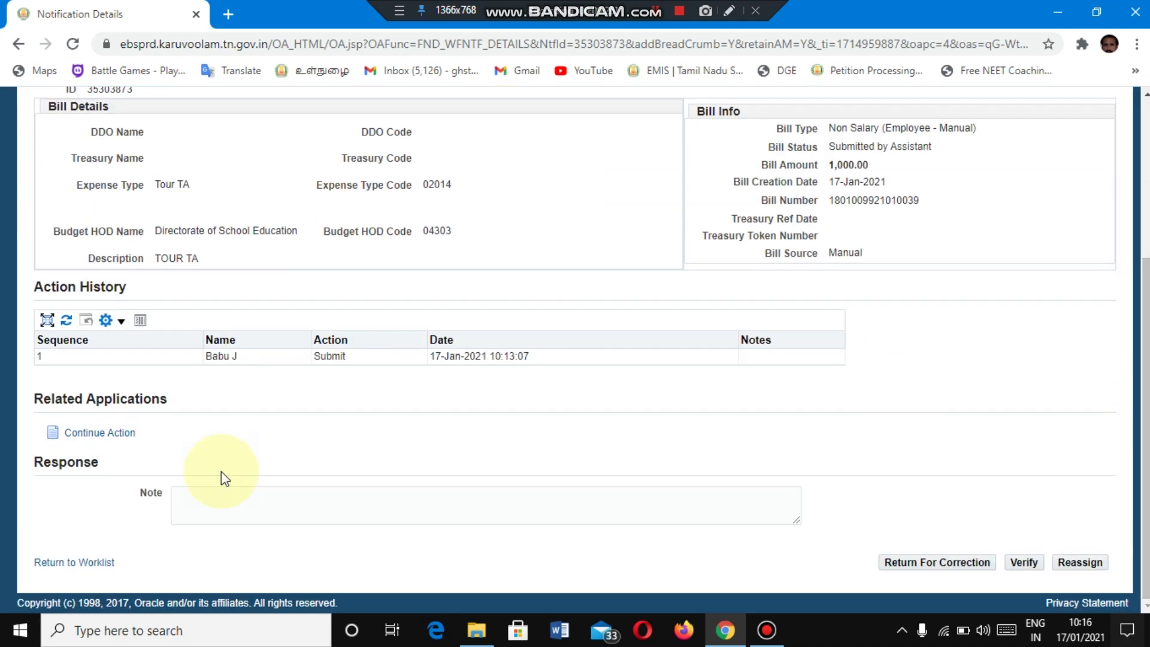
click(119, 443)
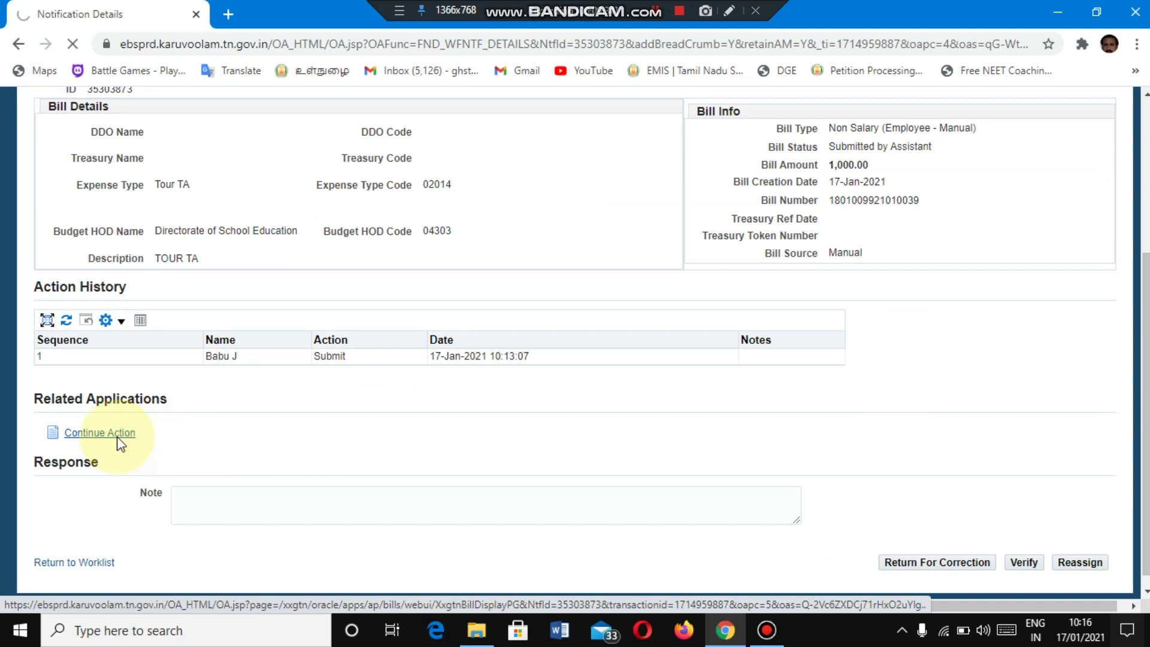